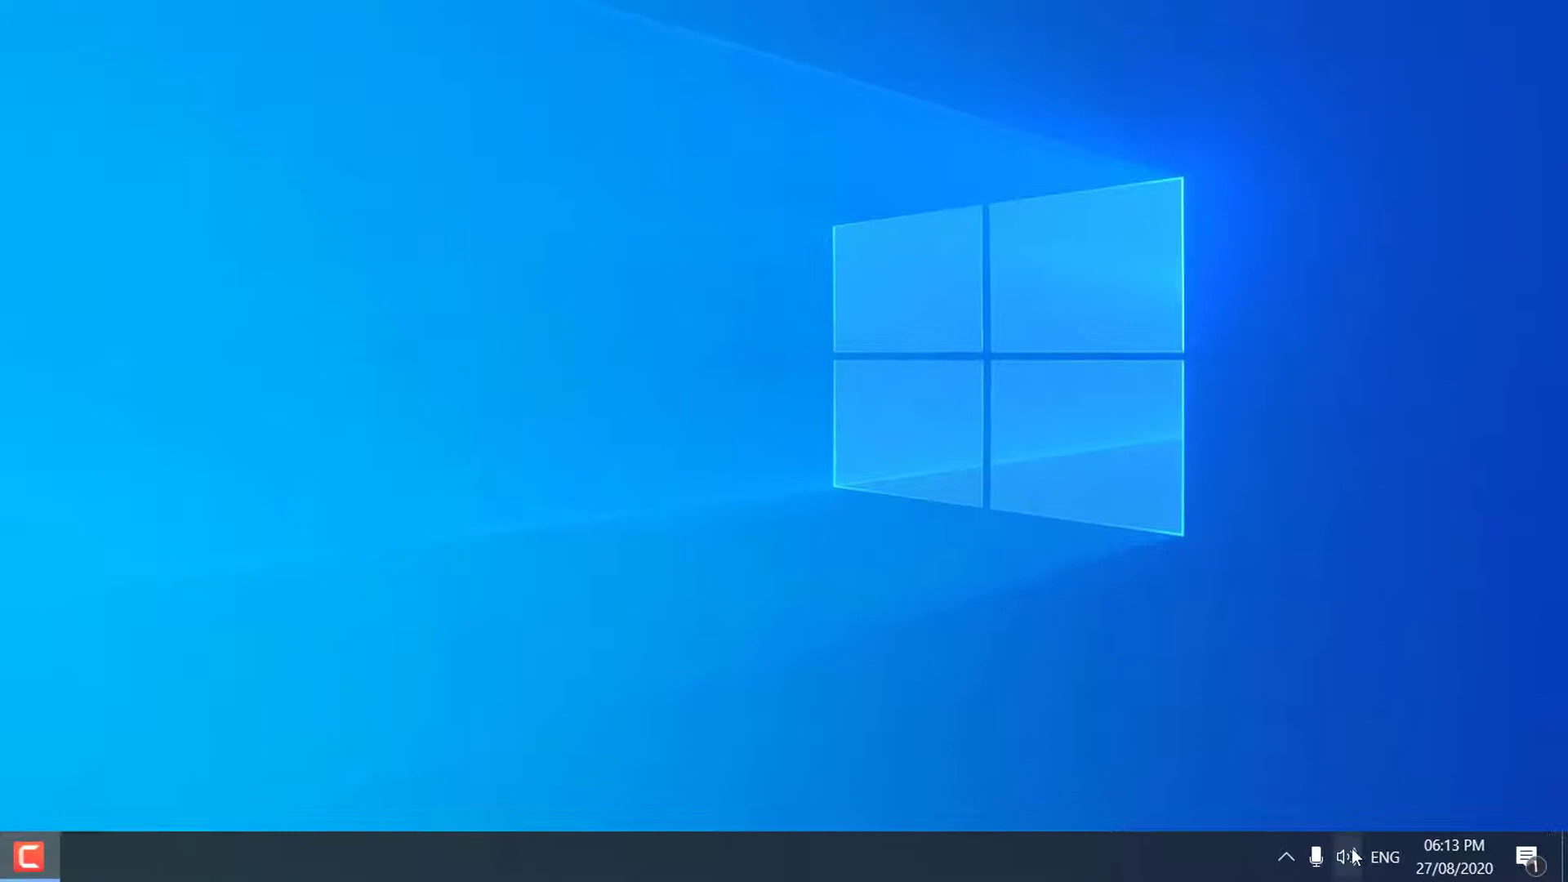
# Open the classic Sound control panel from the tray speaker's Sound settings page.
pyautogui.rightClick(1349, 858)
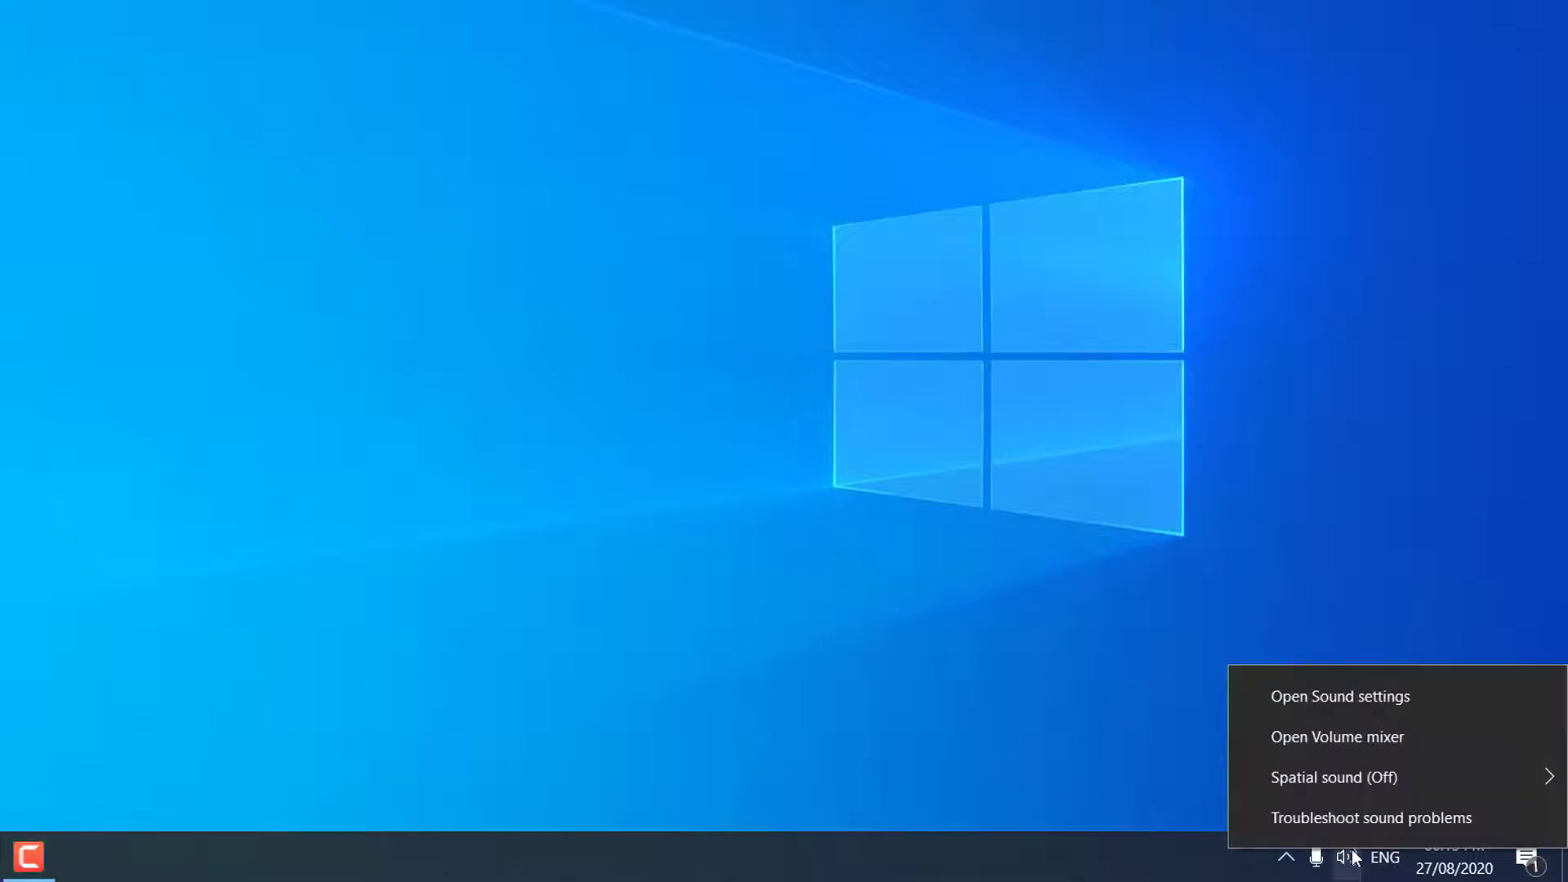
pyautogui.click(1348, 705)
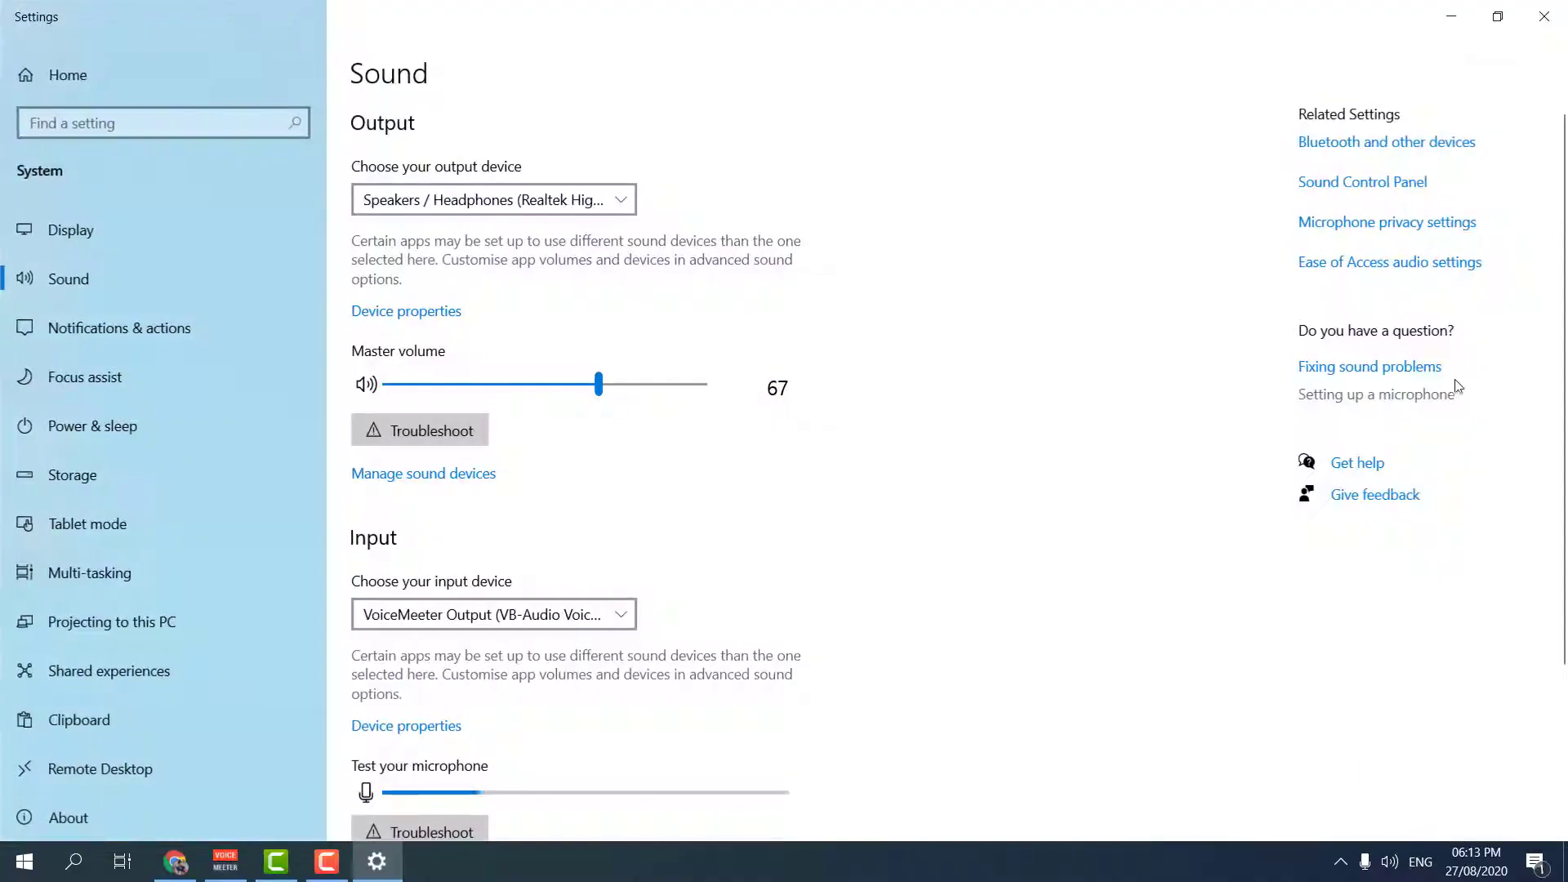
pyautogui.click(1363, 185)
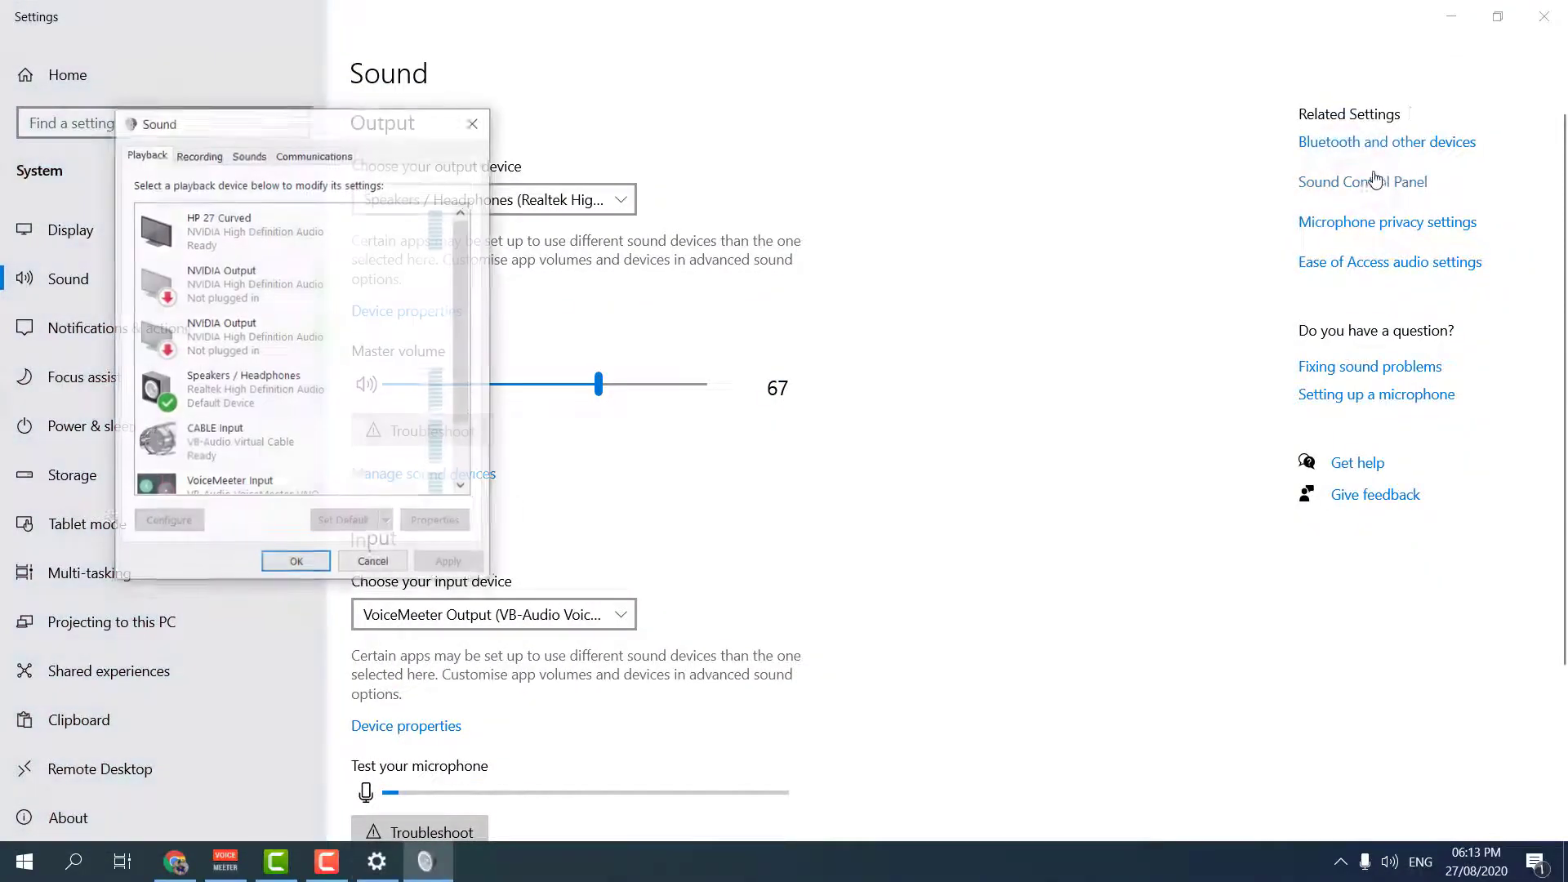
pyautogui.click(1450, 17)
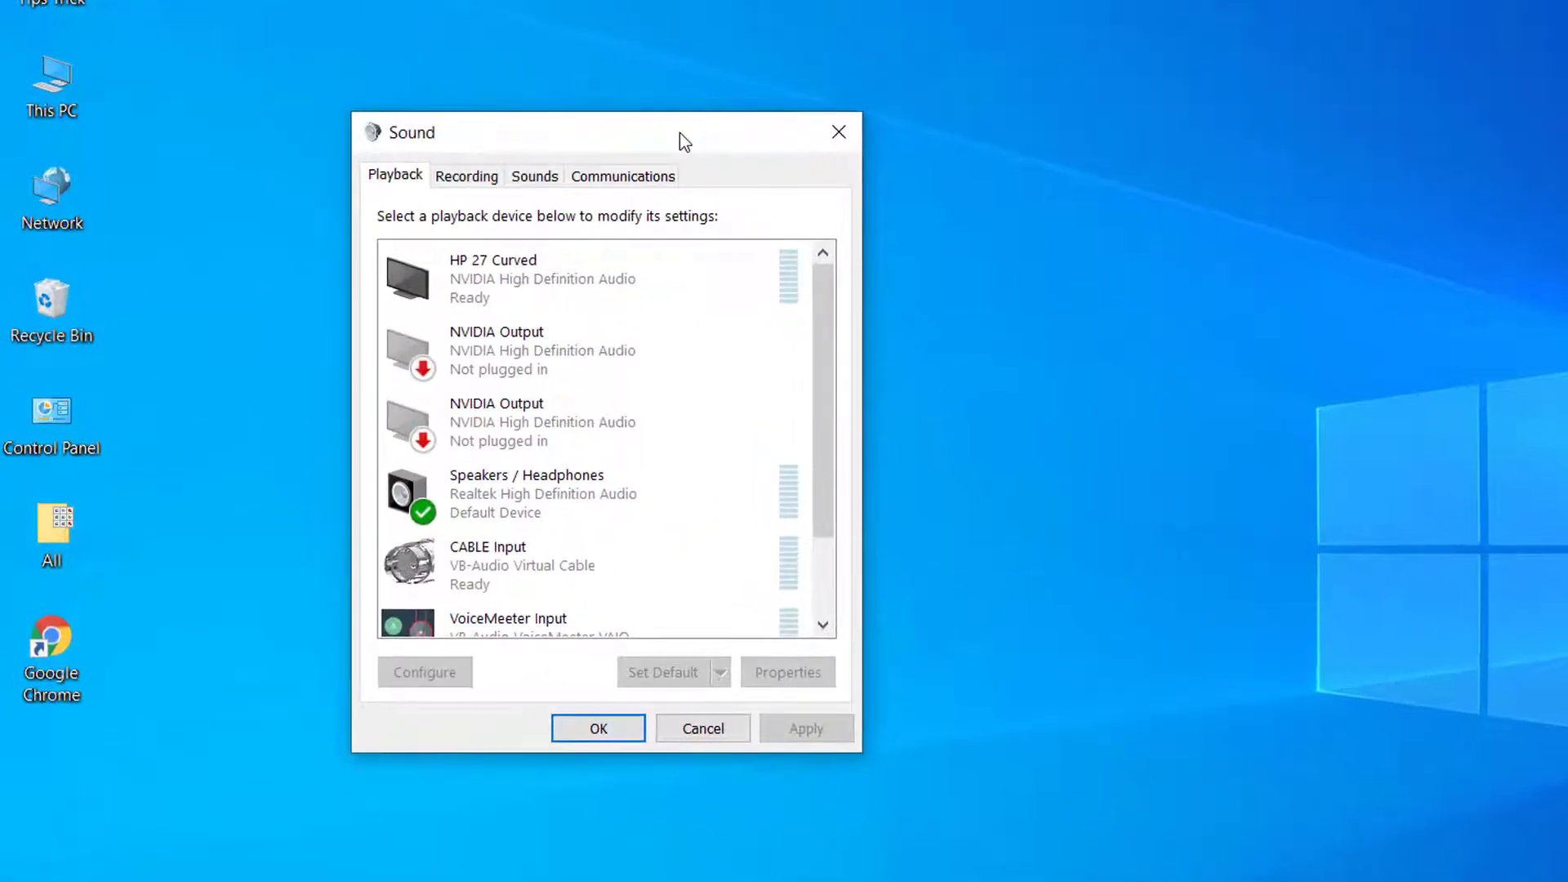
# Set communications activity to 'Do nothing' and go back to the Playback device list.
pyautogui.click(623, 179)
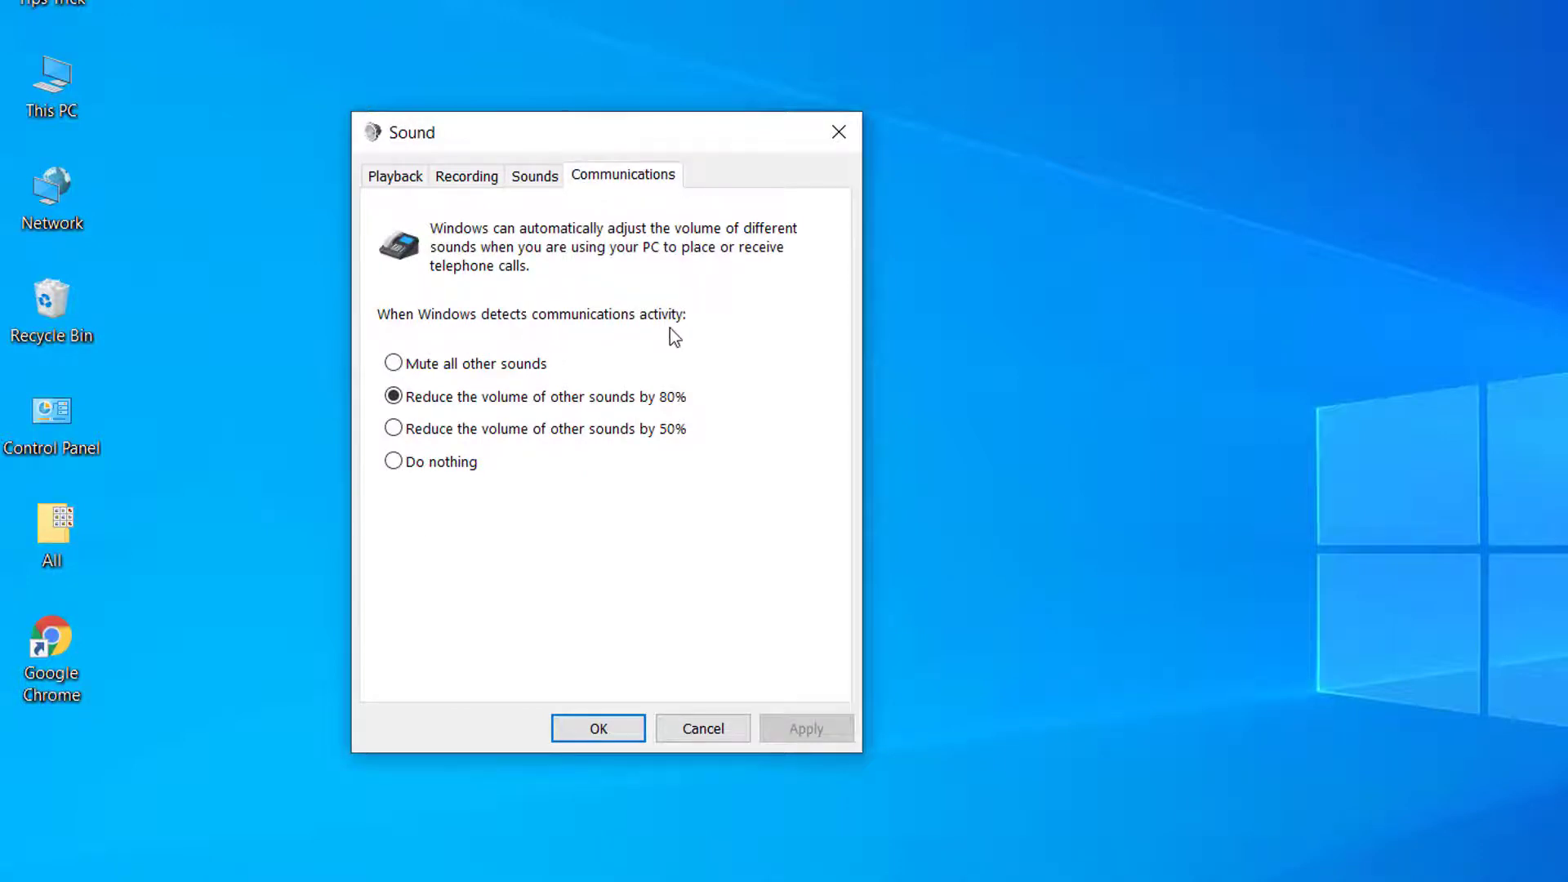
pyautogui.click(445, 464)
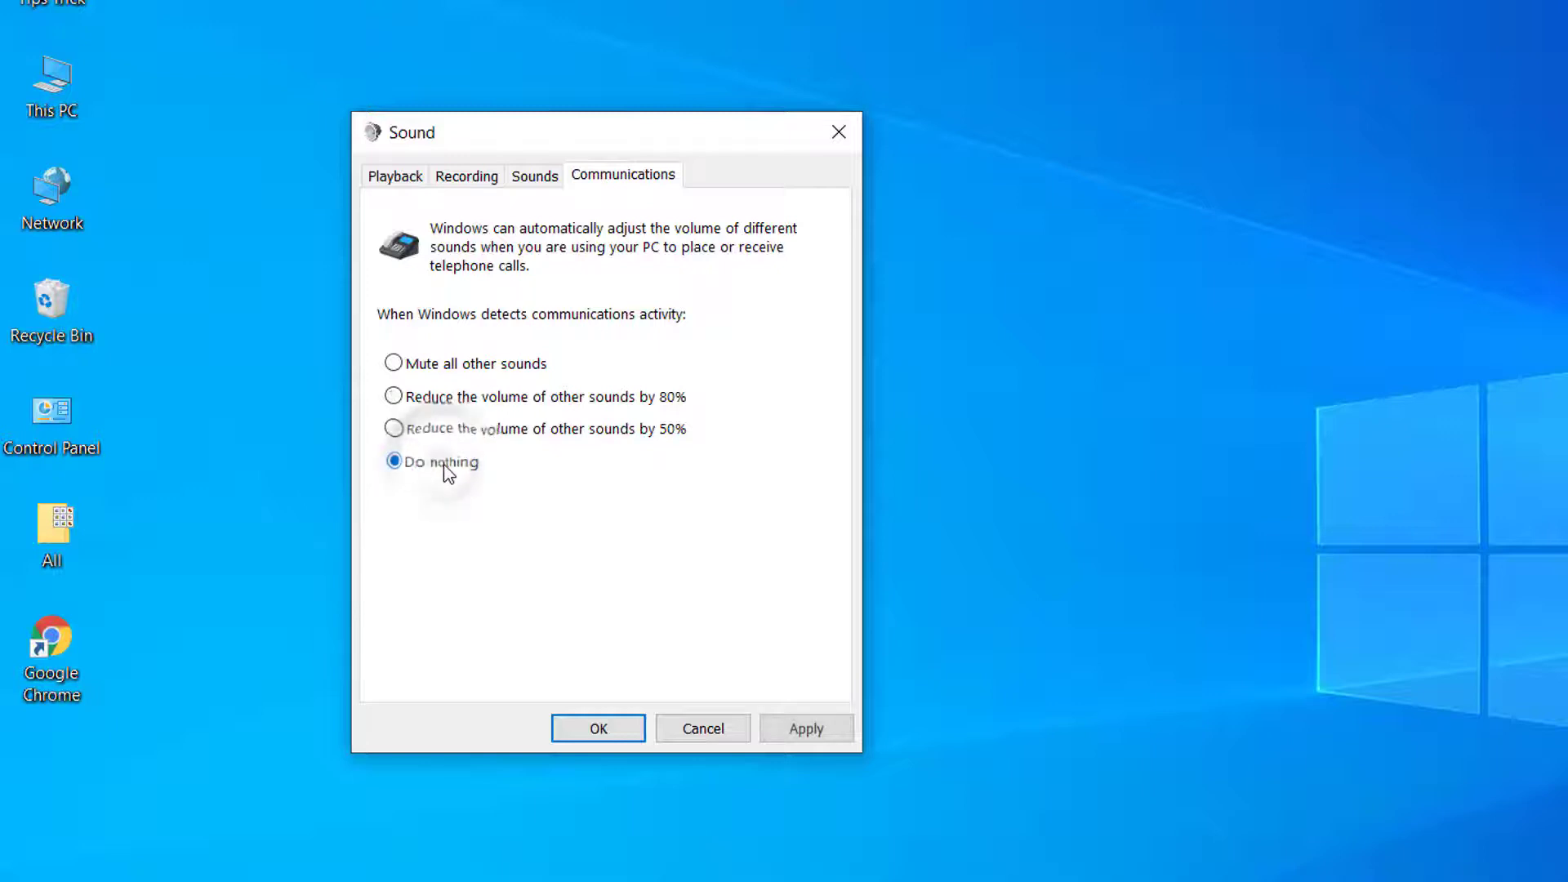
pyautogui.click(396, 177)
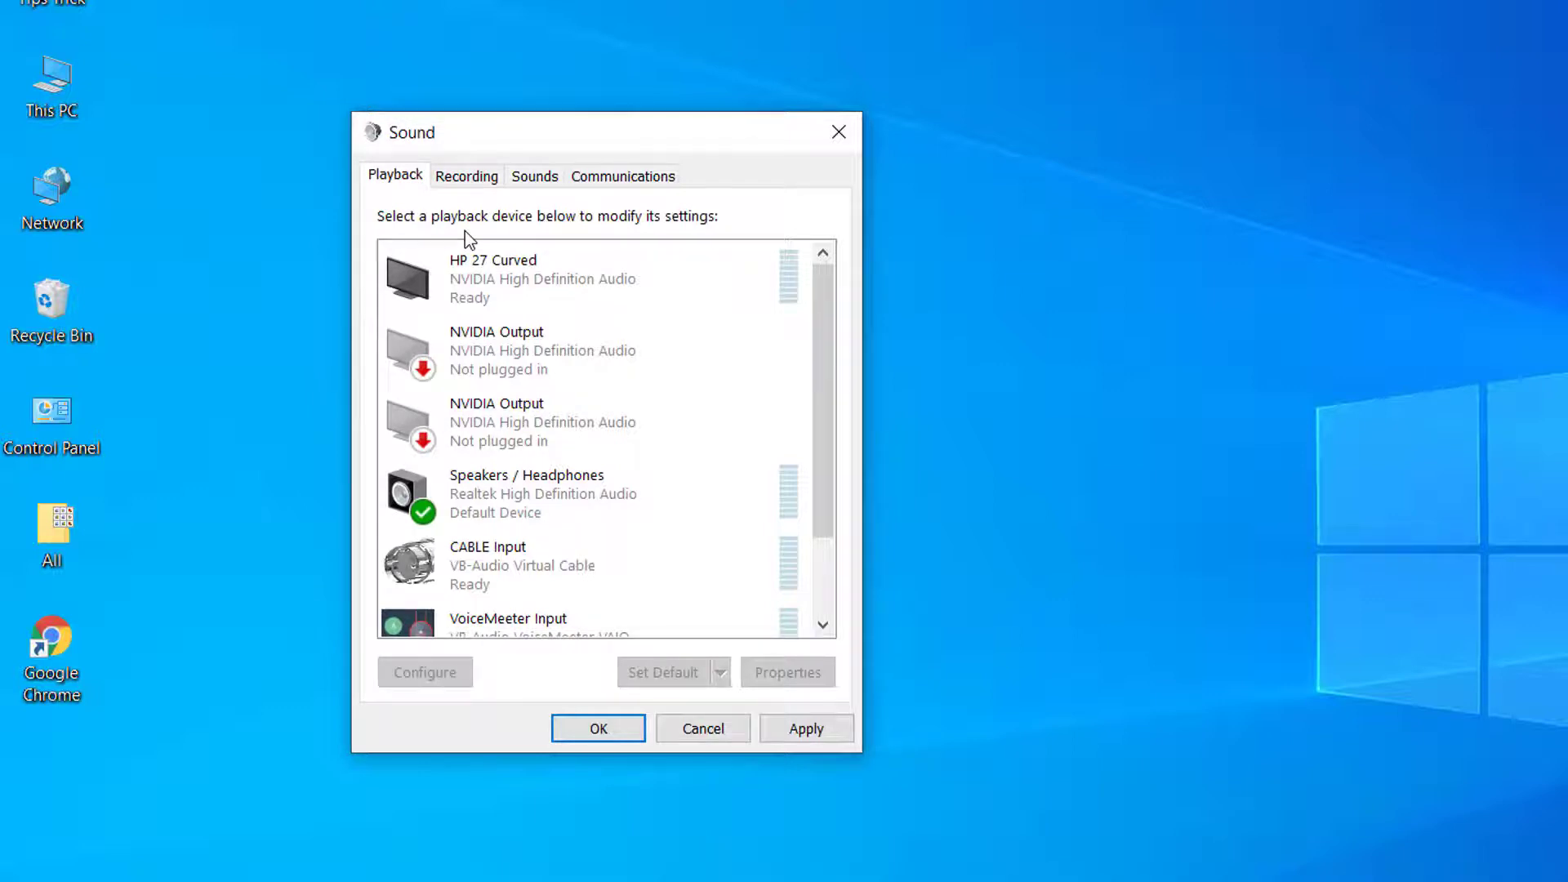
# Check 'Disable all enhancements' for HP 27 Curved, then apply and close both dialogs.
pyautogui.rightClick(506, 271)
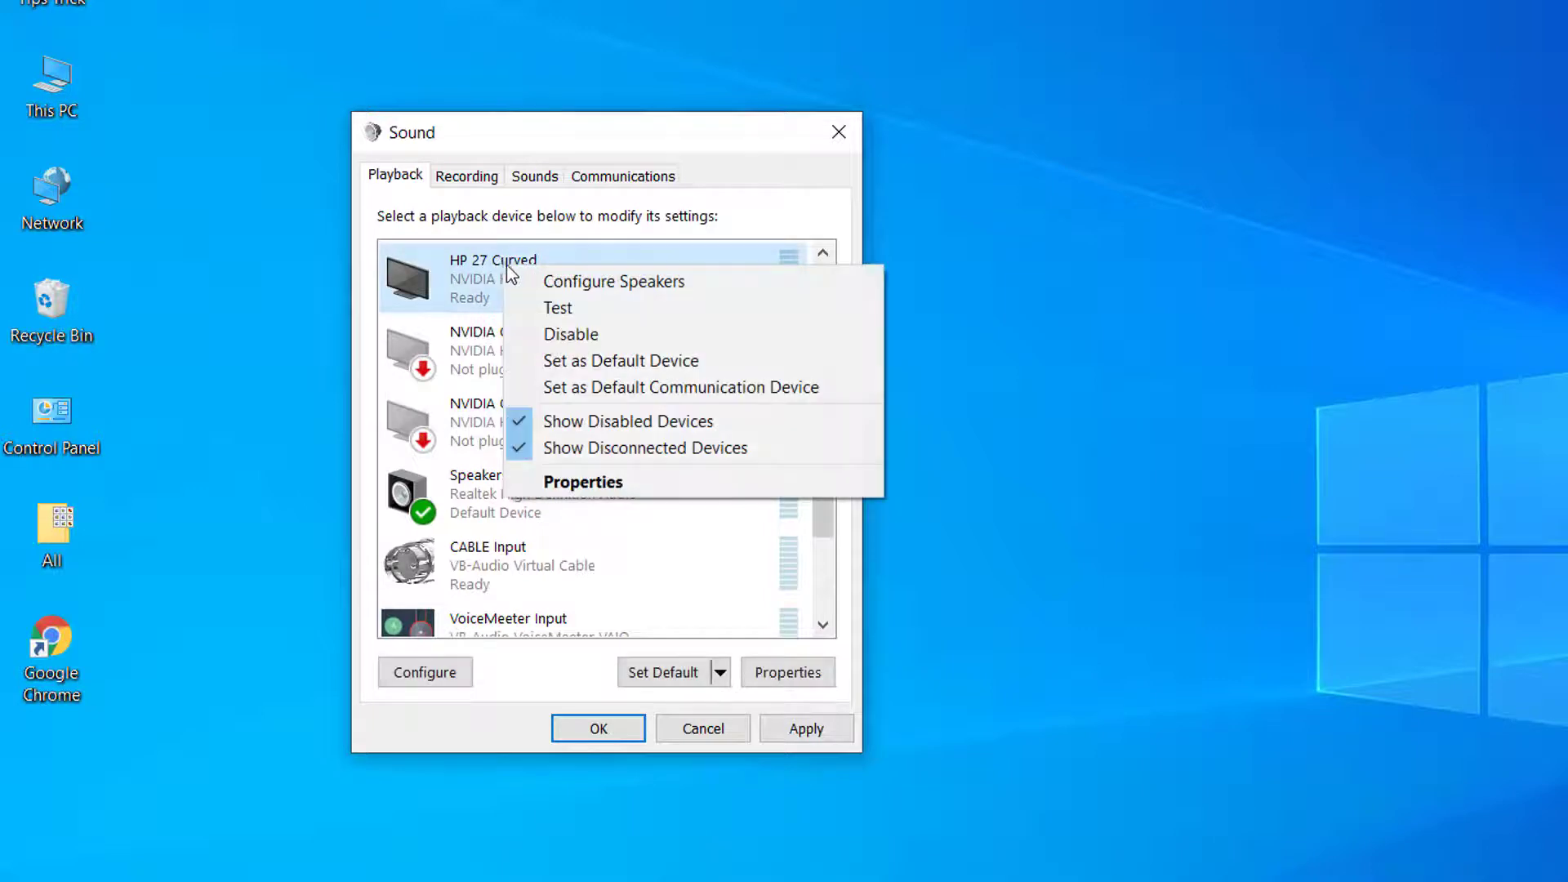
pyautogui.click(599, 486)
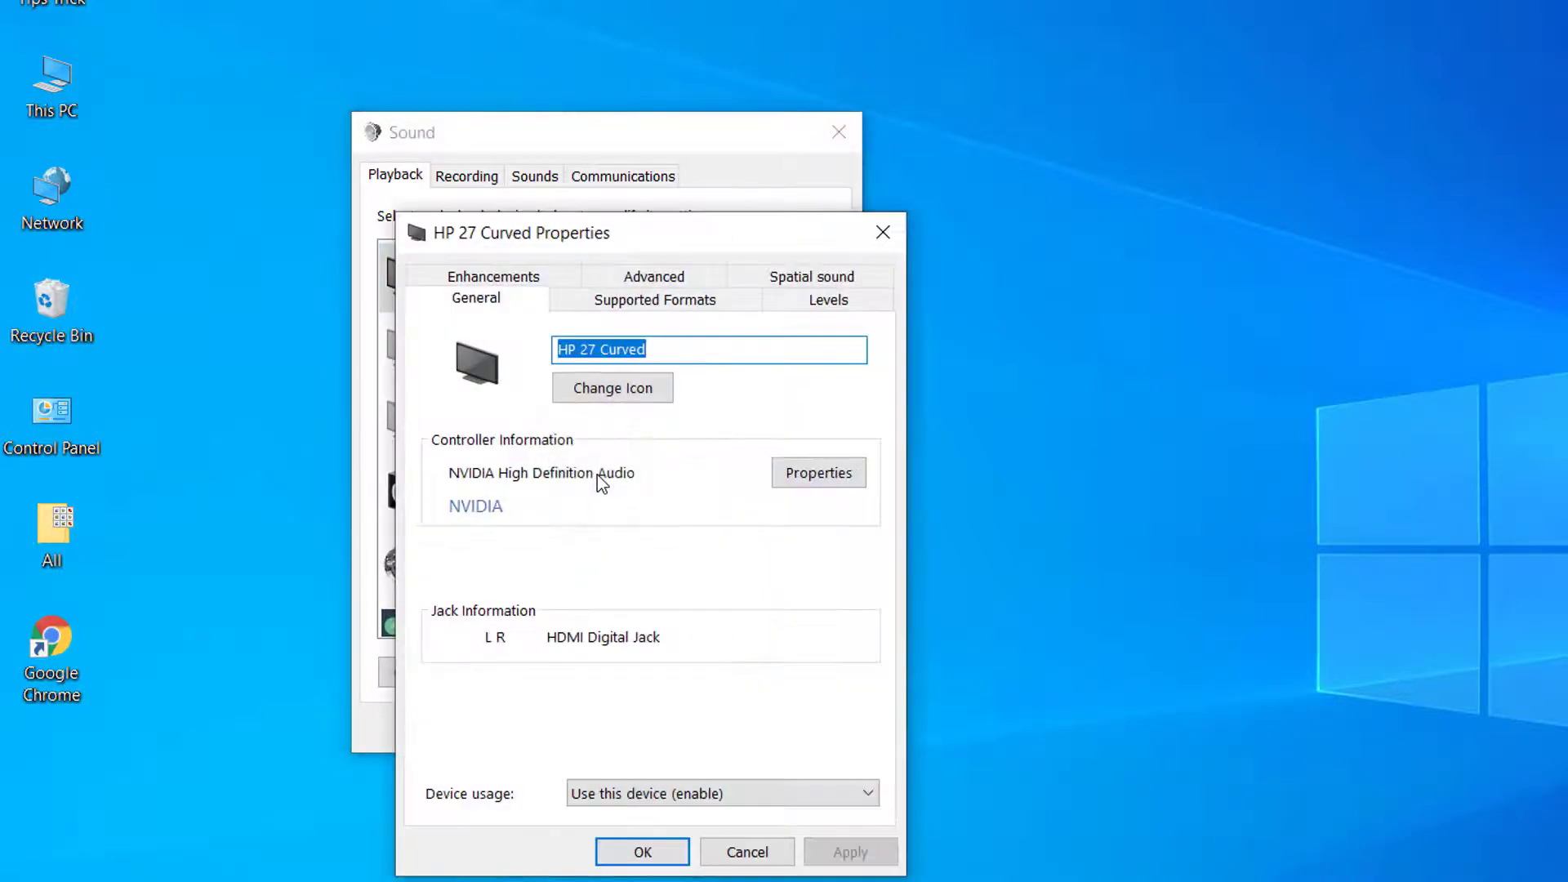
pyautogui.click(502, 278)
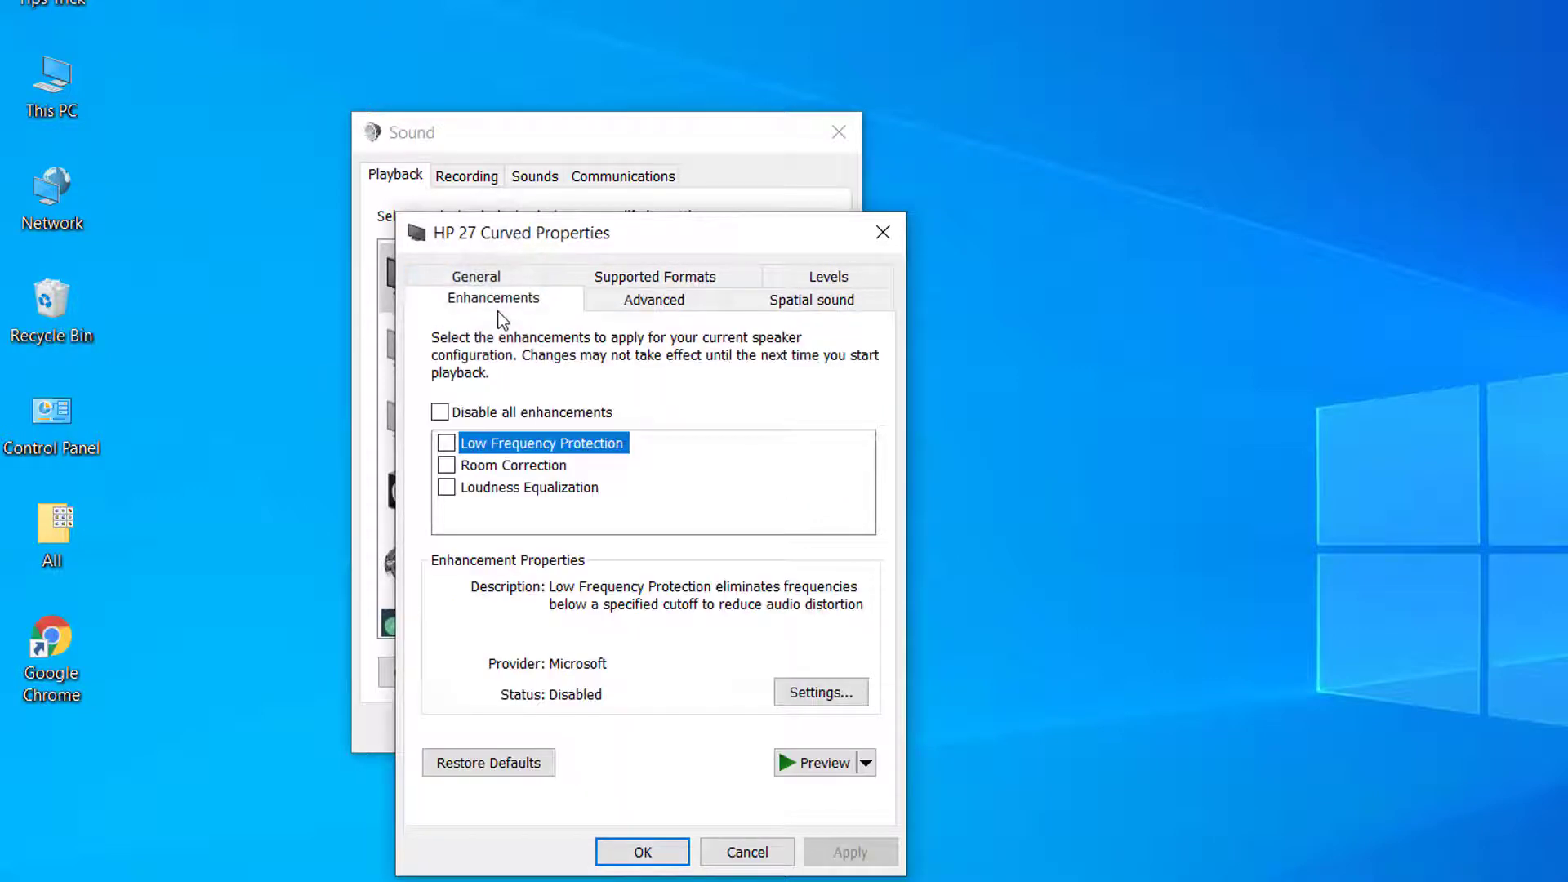
pyautogui.click(441, 413)
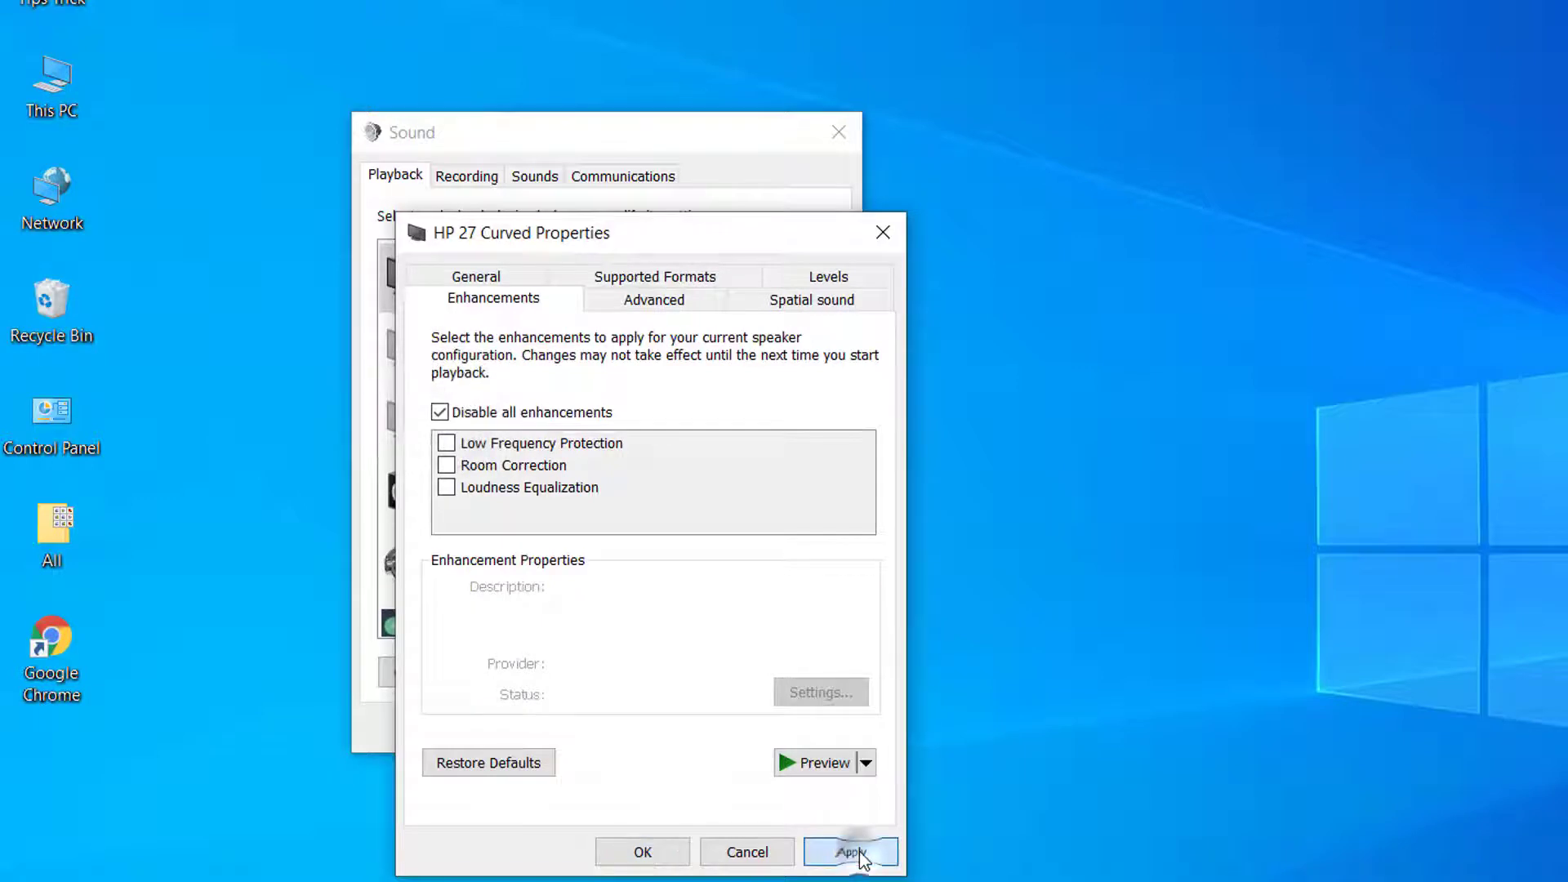
pyautogui.click(851, 853)
pyautogui.click(661, 855)
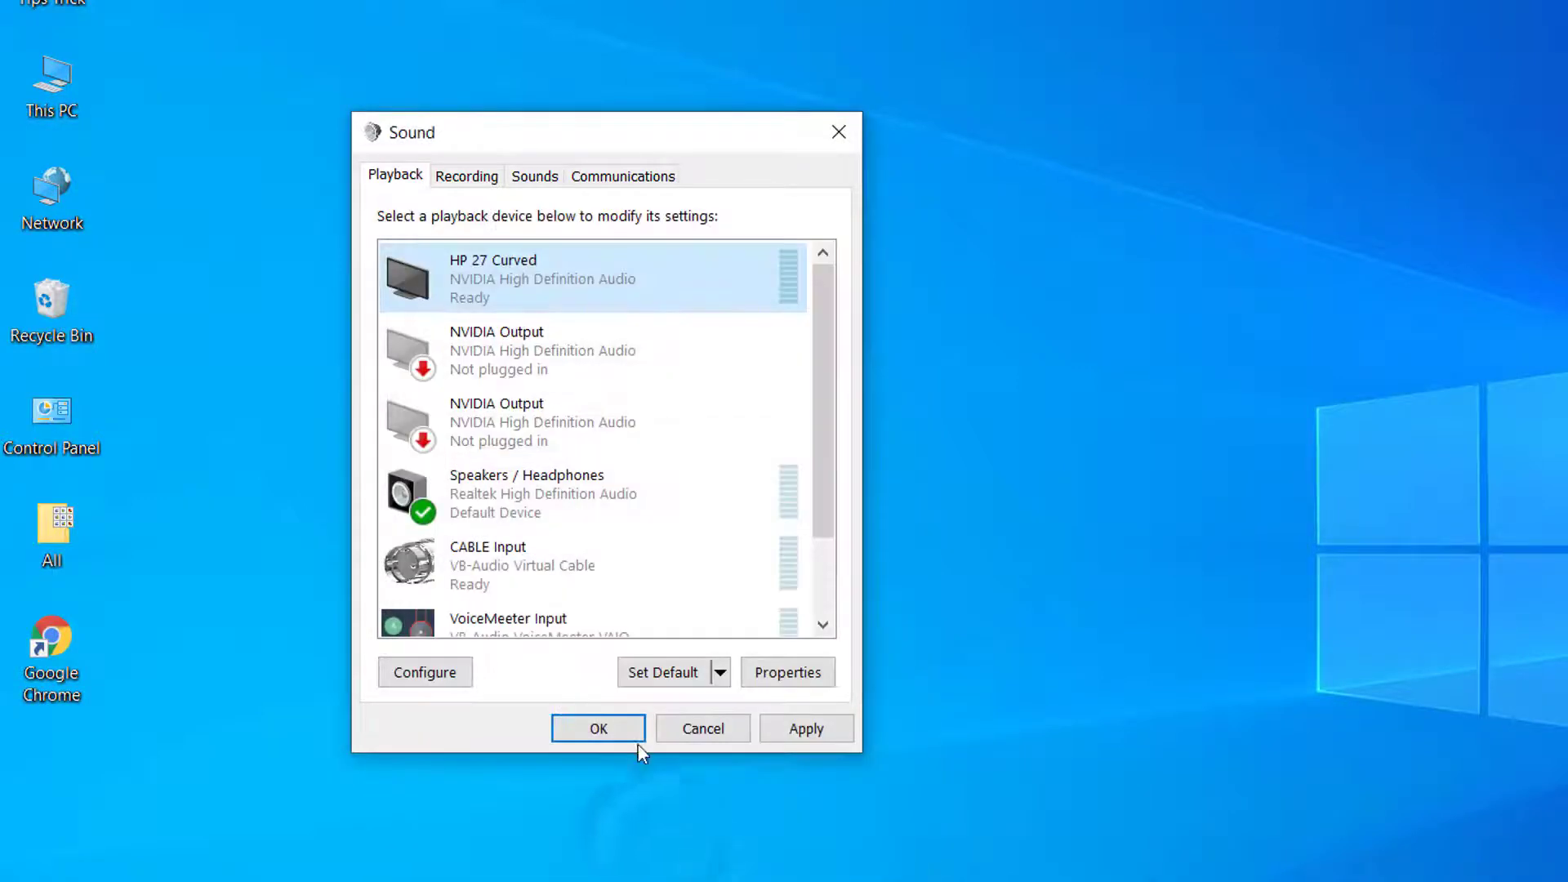
pyautogui.click(813, 732)
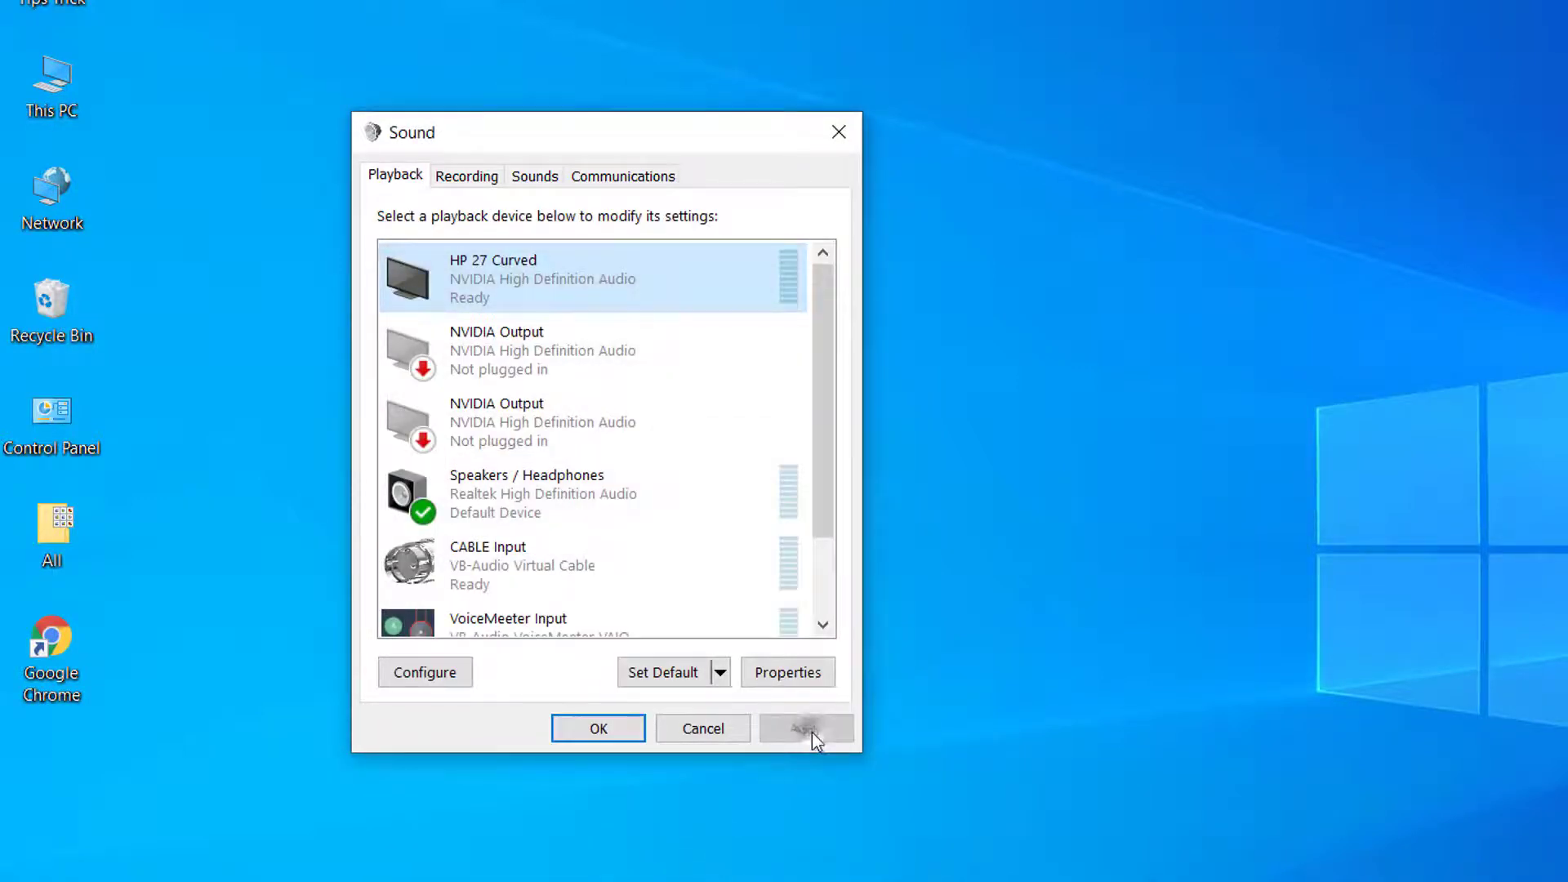
pyautogui.click(619, 731)
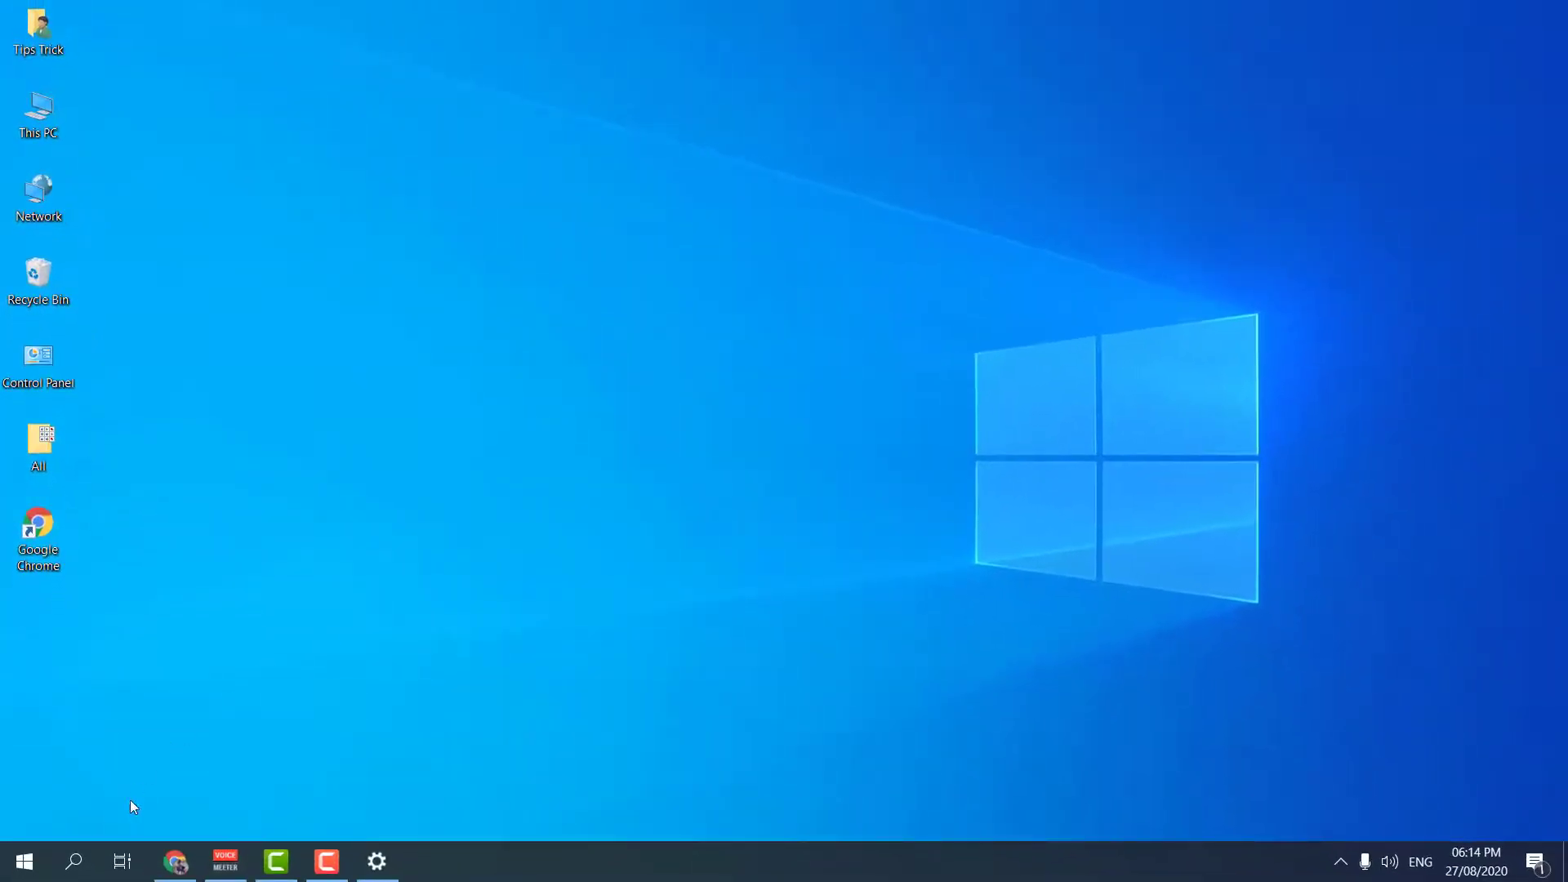
# Launch the Services console from Windows search and focus its services list.
pyautogui.click(76, 862)
pyautogui.write('ser')
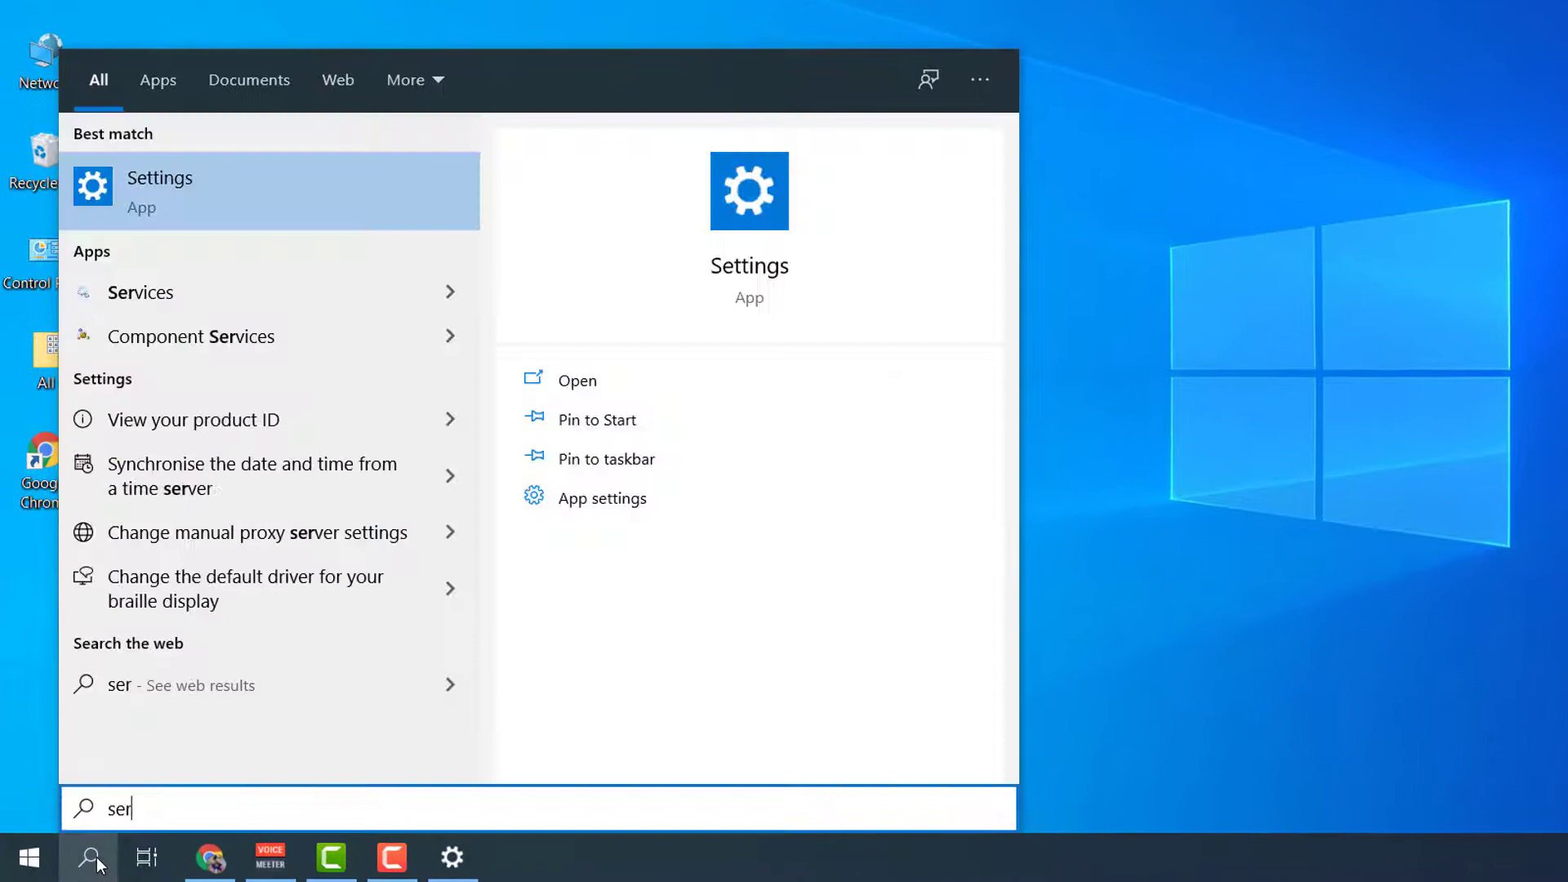
pyautogui.write('vice')
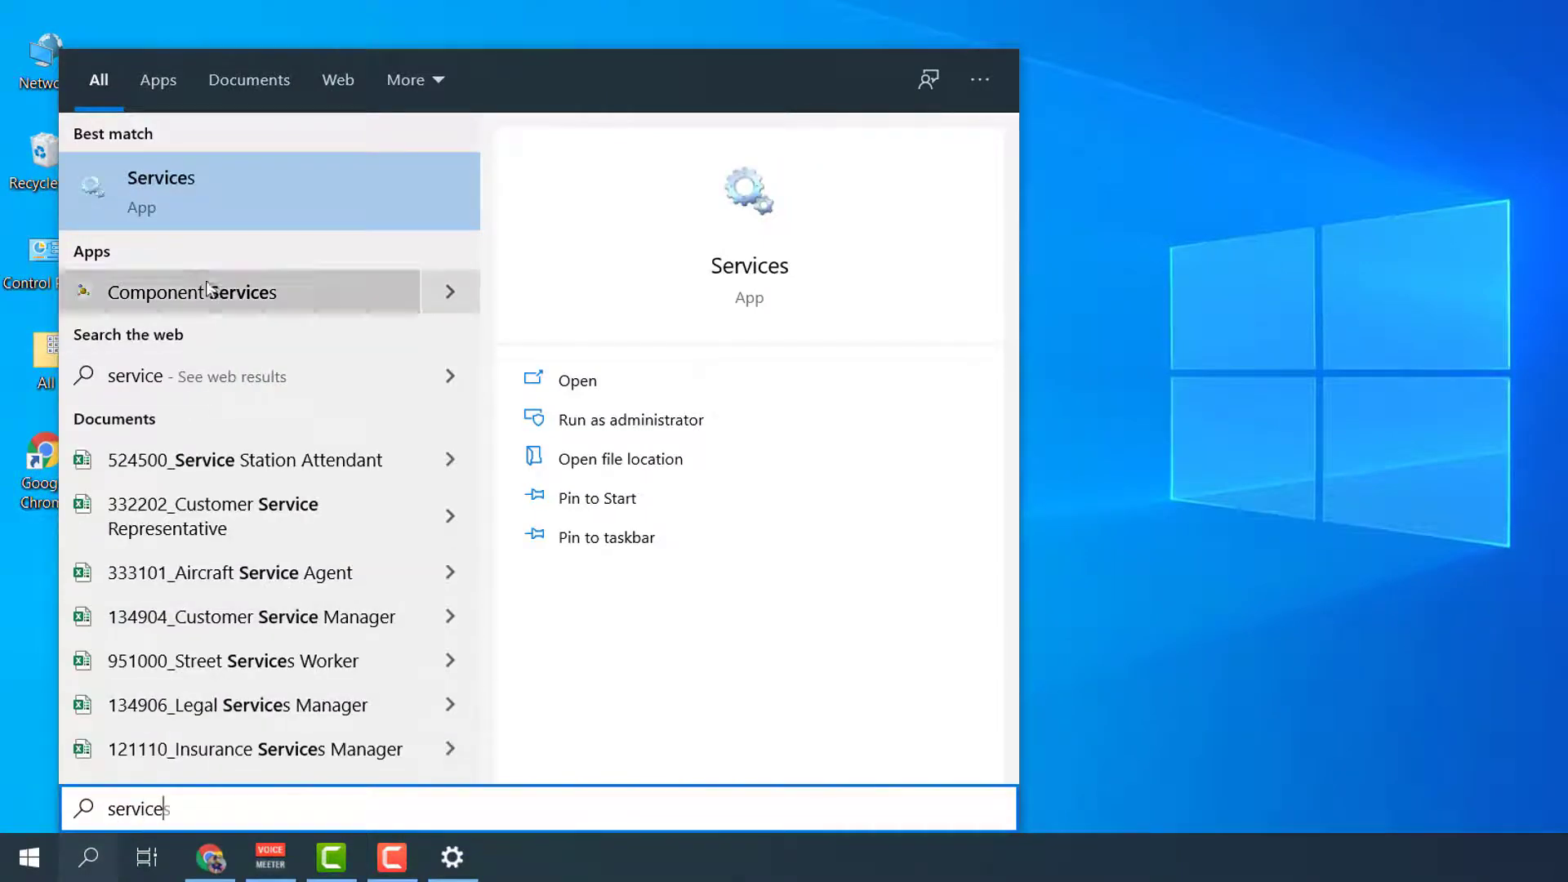
pyautogui.click(219, 197)
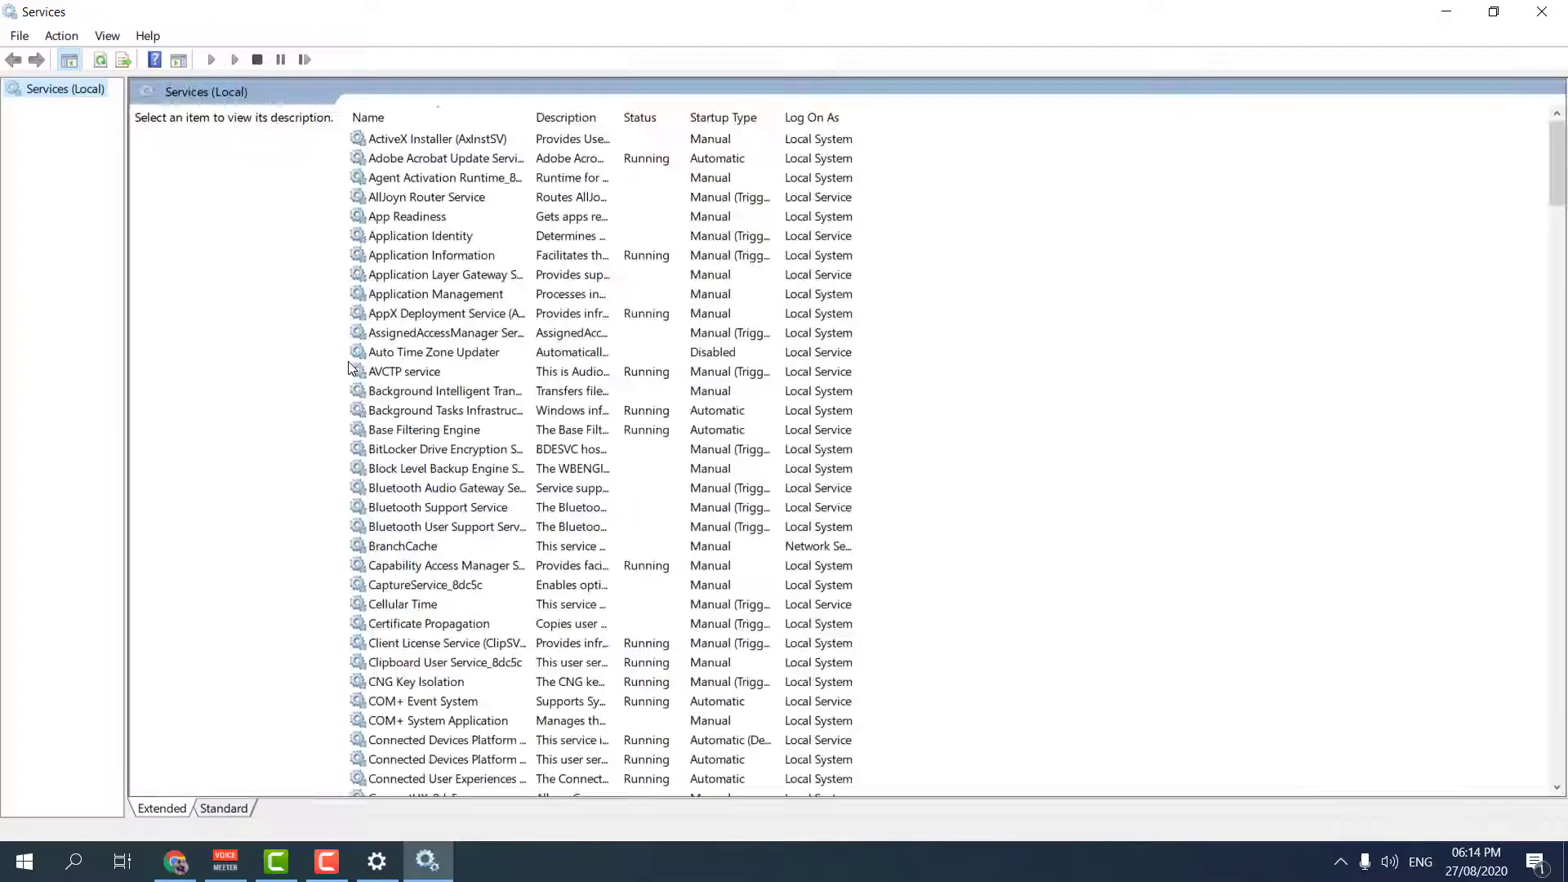
pyautogui.click(470, 330)
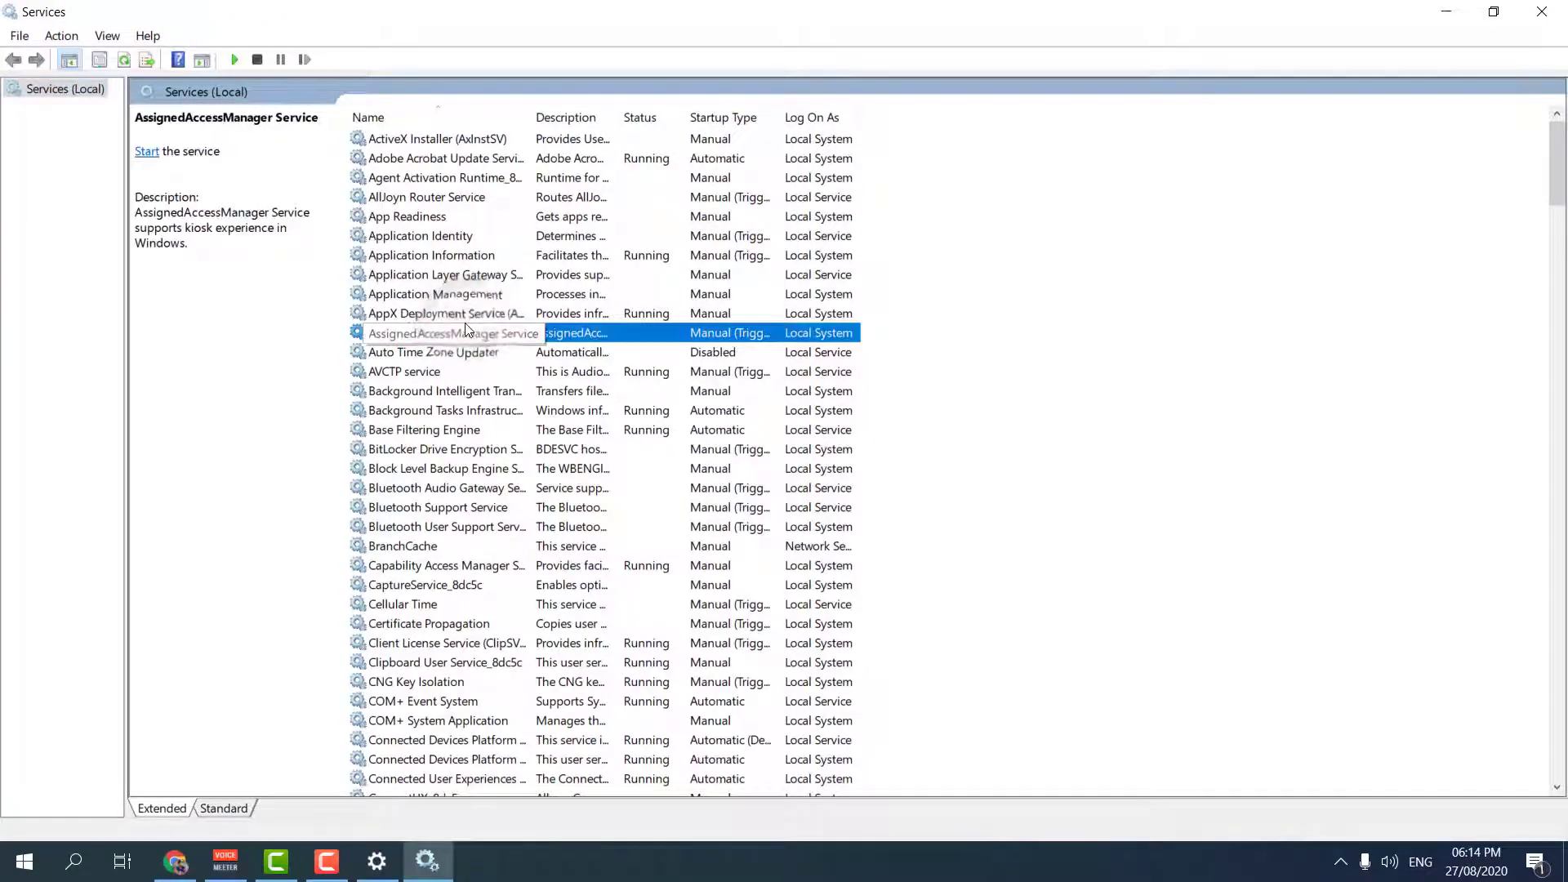
pyautogui.write('w')
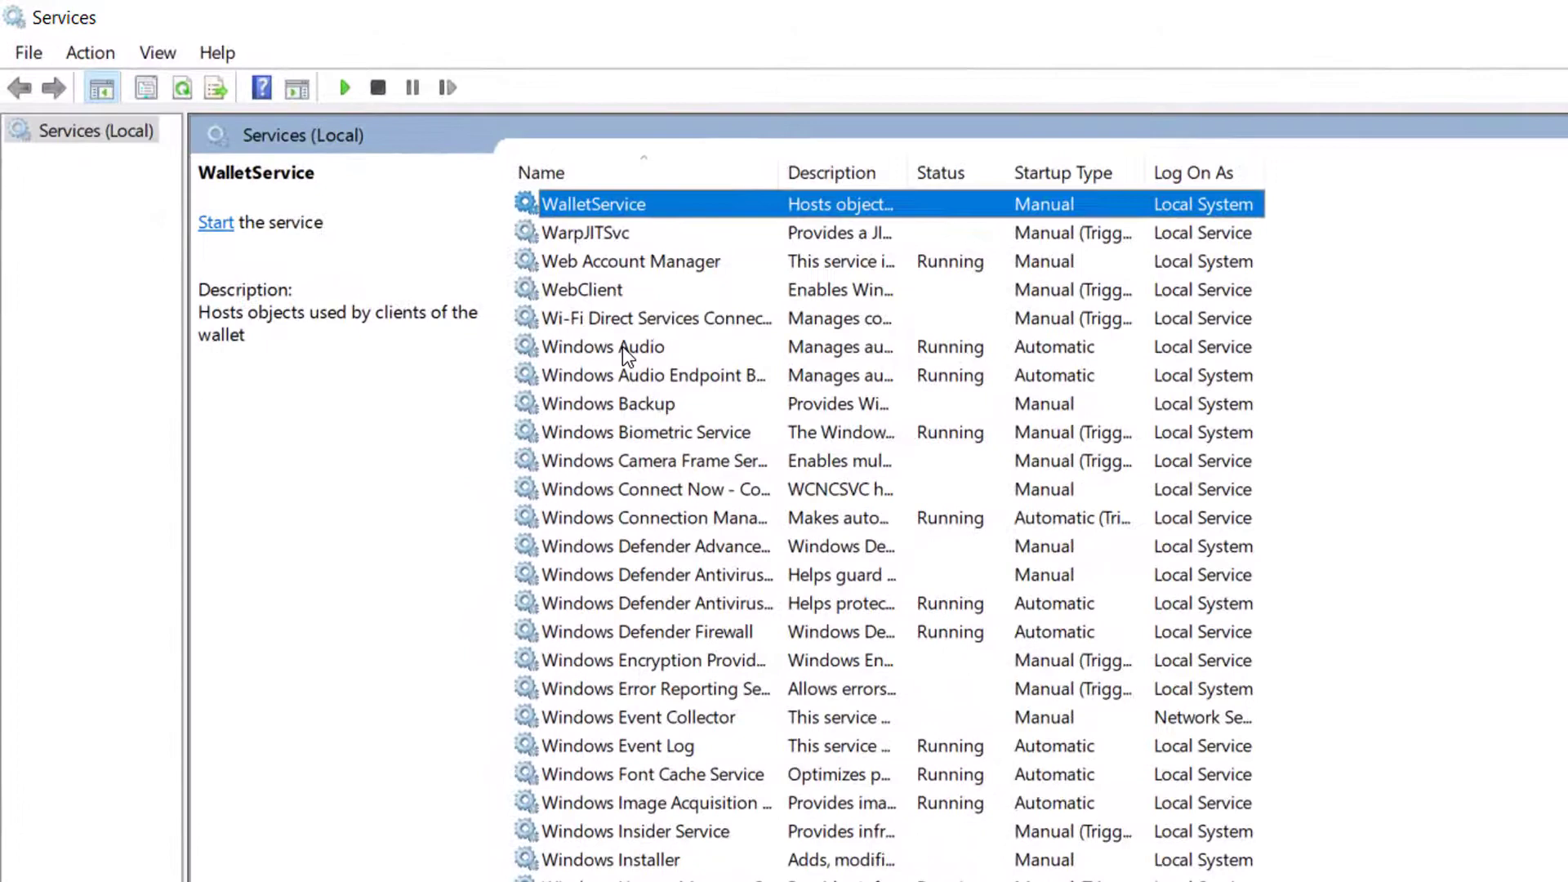
# Confirm Windows Audio has Automatic startup and Running status, then close its properties.
pyautogui.doubleClick(623, 347)
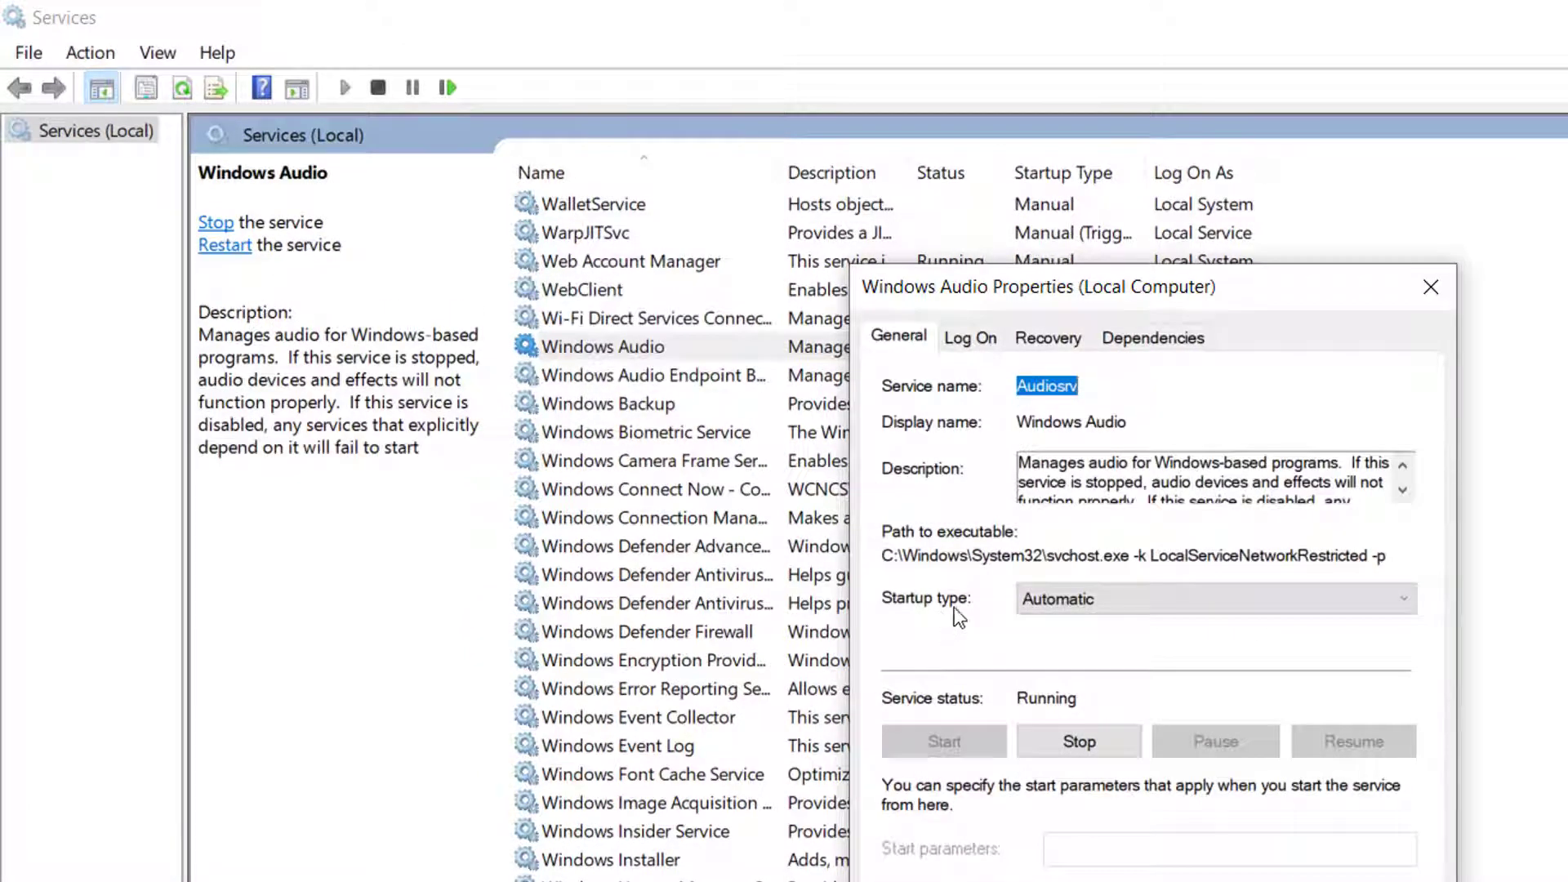
pyautogui.click(1144, 606)
pyautogui.click(1076, 648)
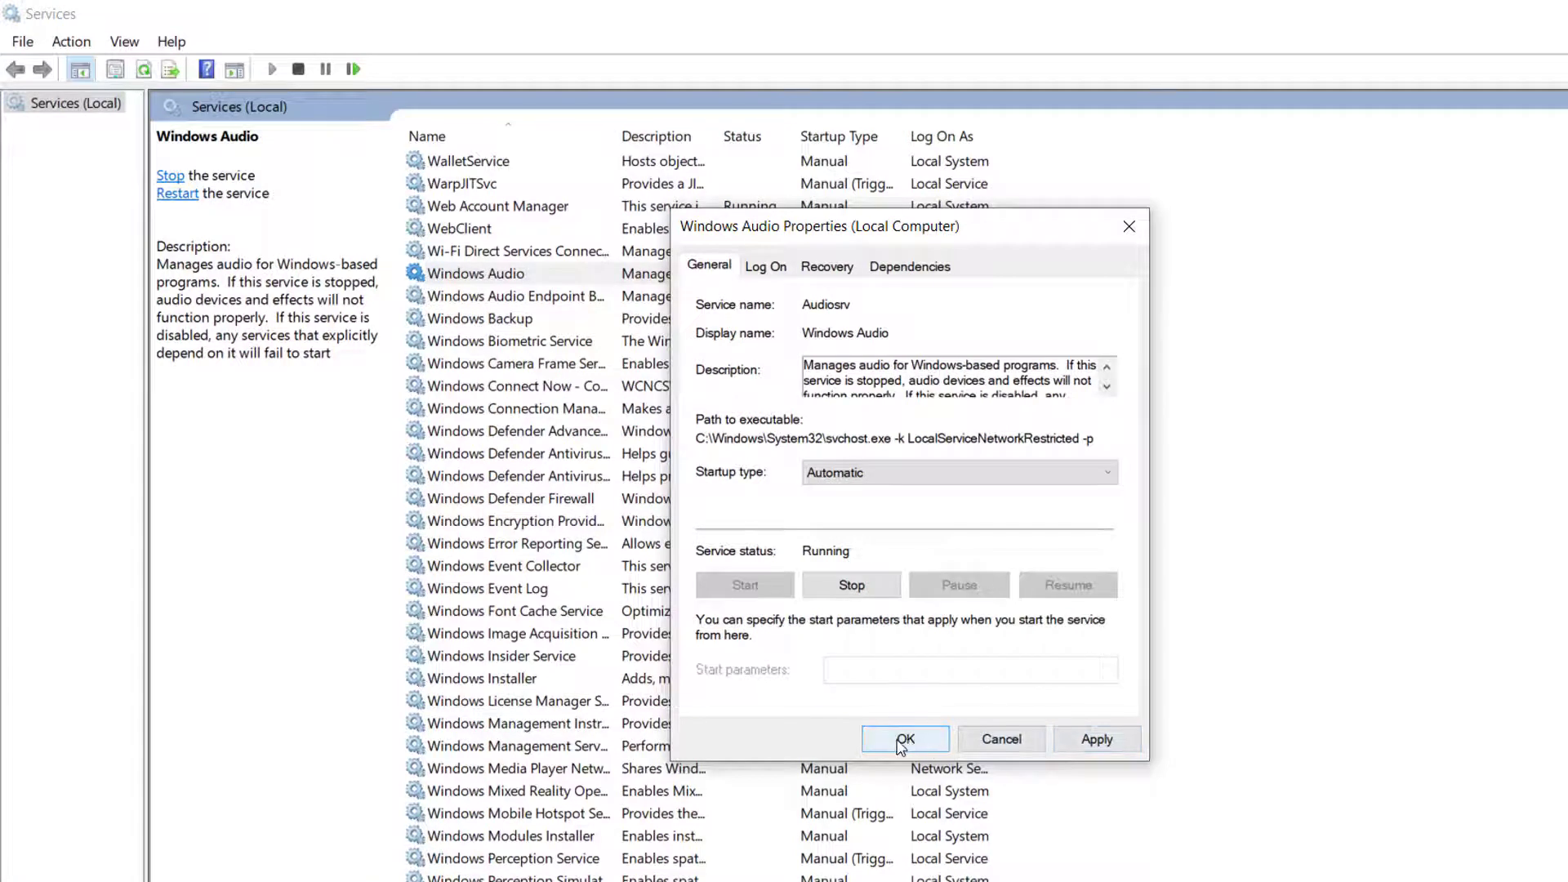
pyautogui.click(995, 742)
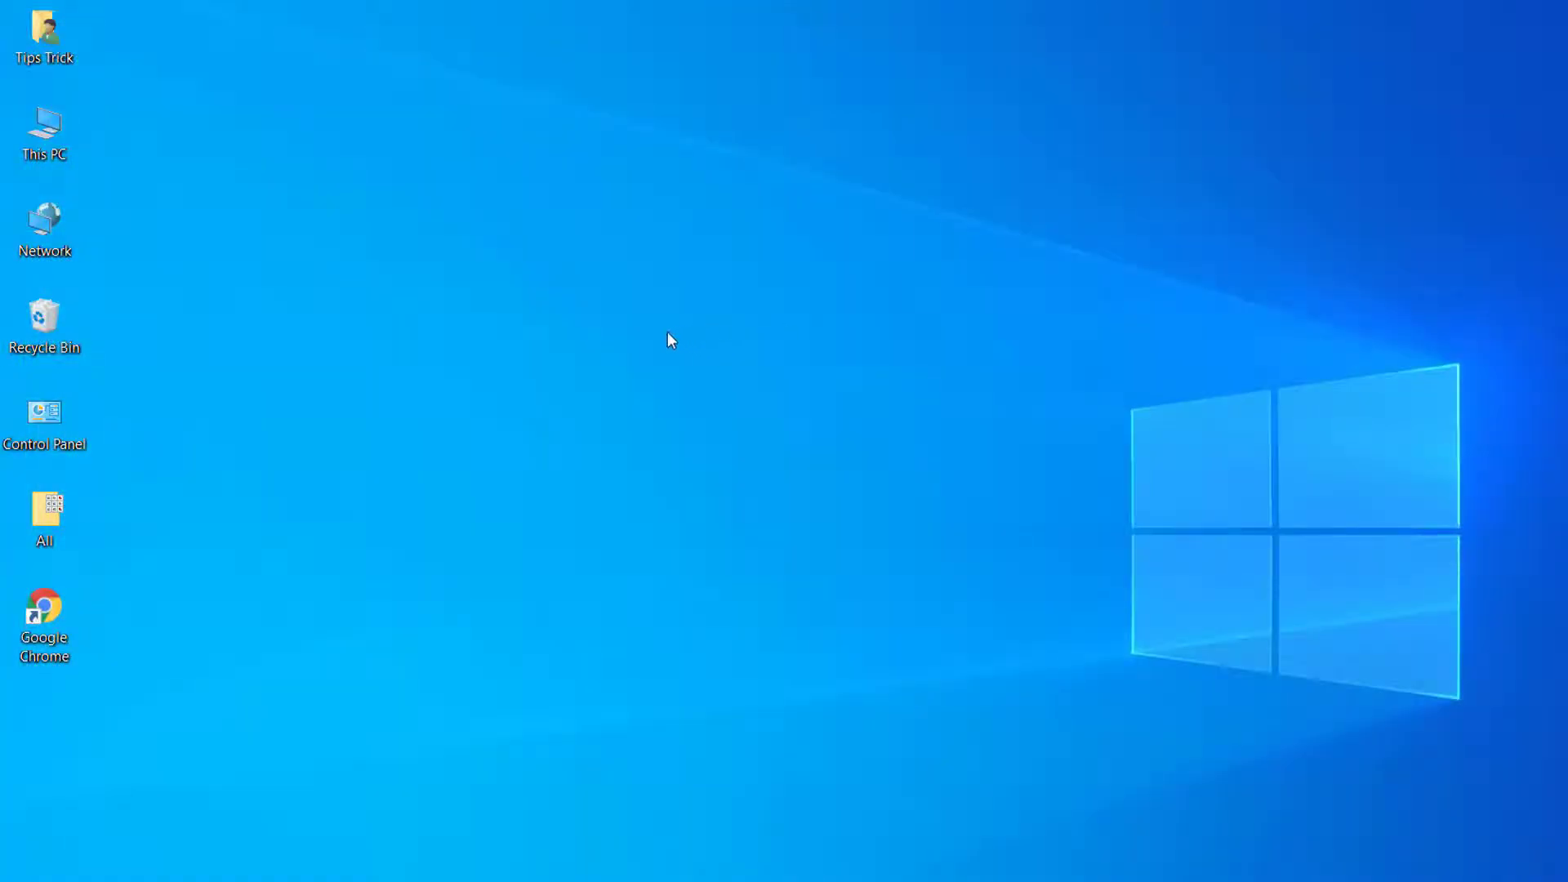
# Open Computer Management from This PC and expand Device Manager's Sound, video and game controllers.
pyautogui.rightClick(45, 146)
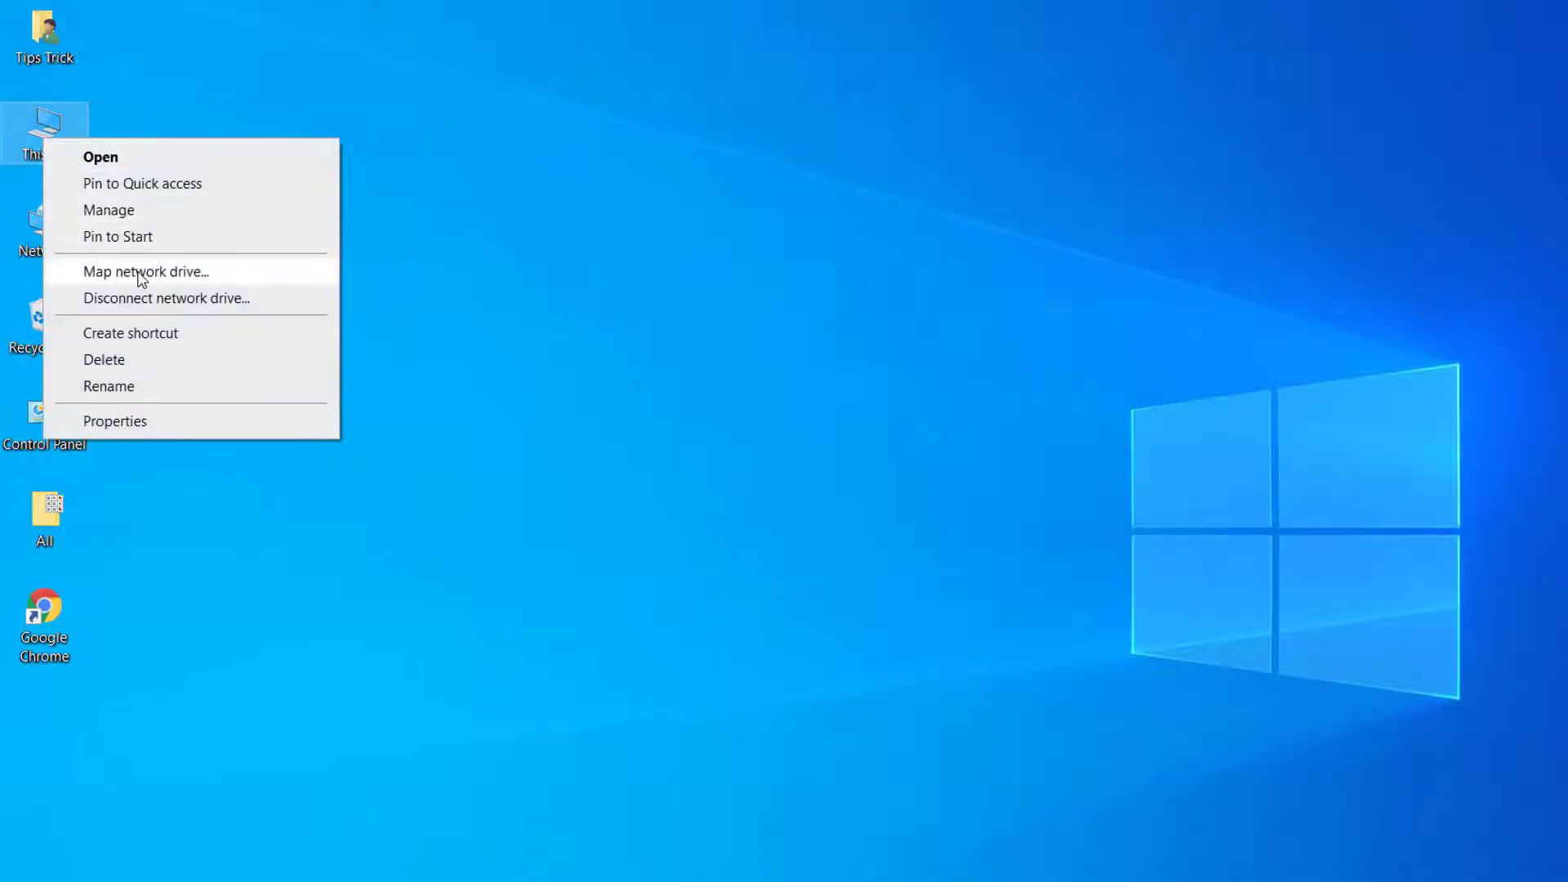
pyautogui.click(132, 209)
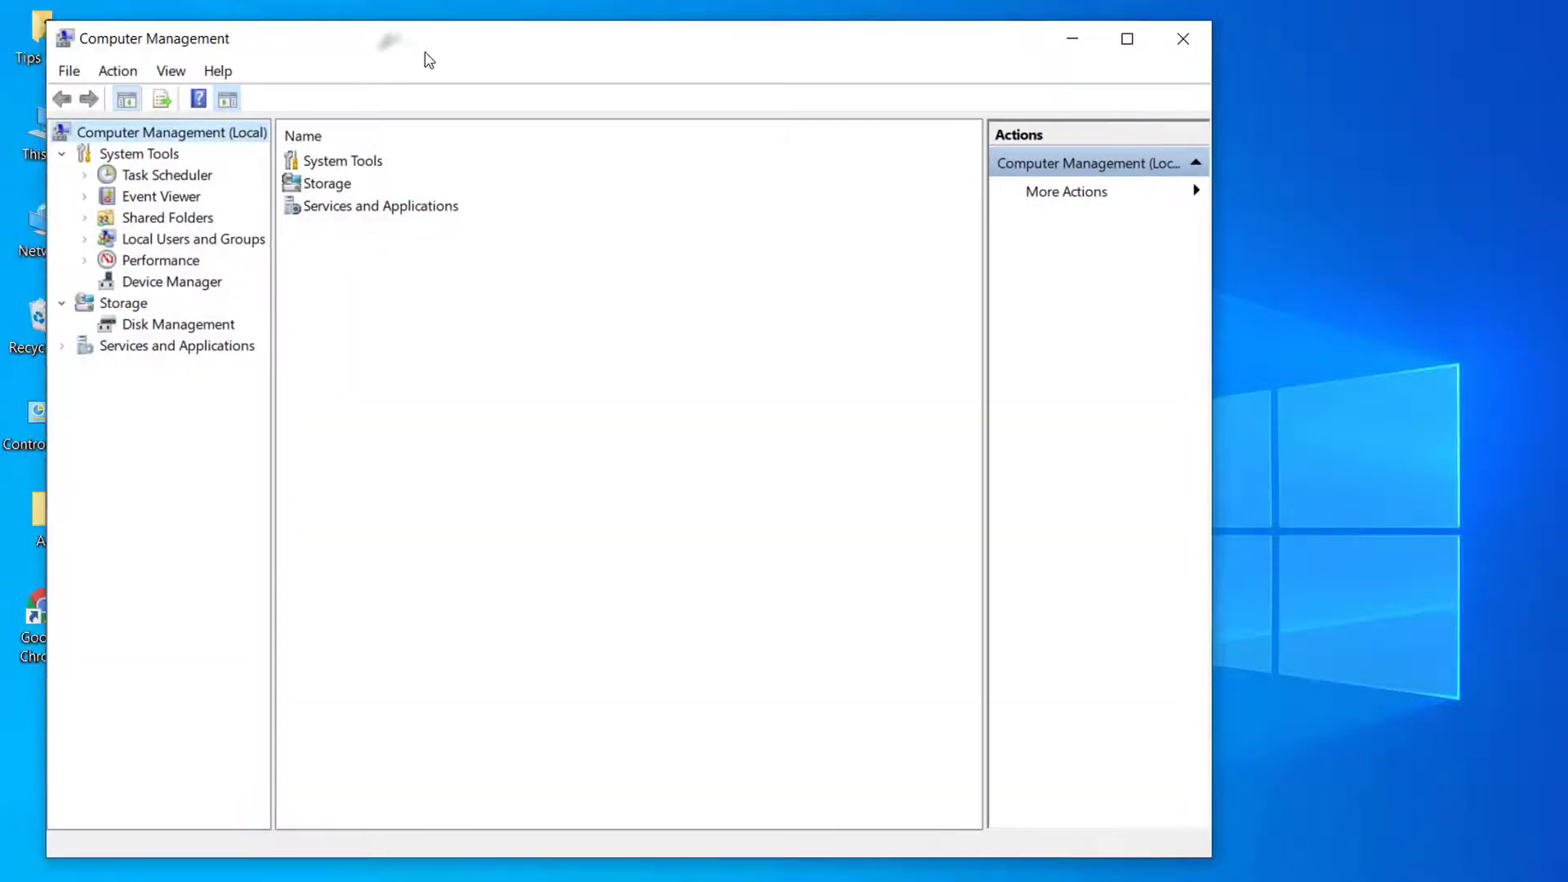
pyautogui.moveTo(395, 56); pyautogui.dragTo(491, 100)
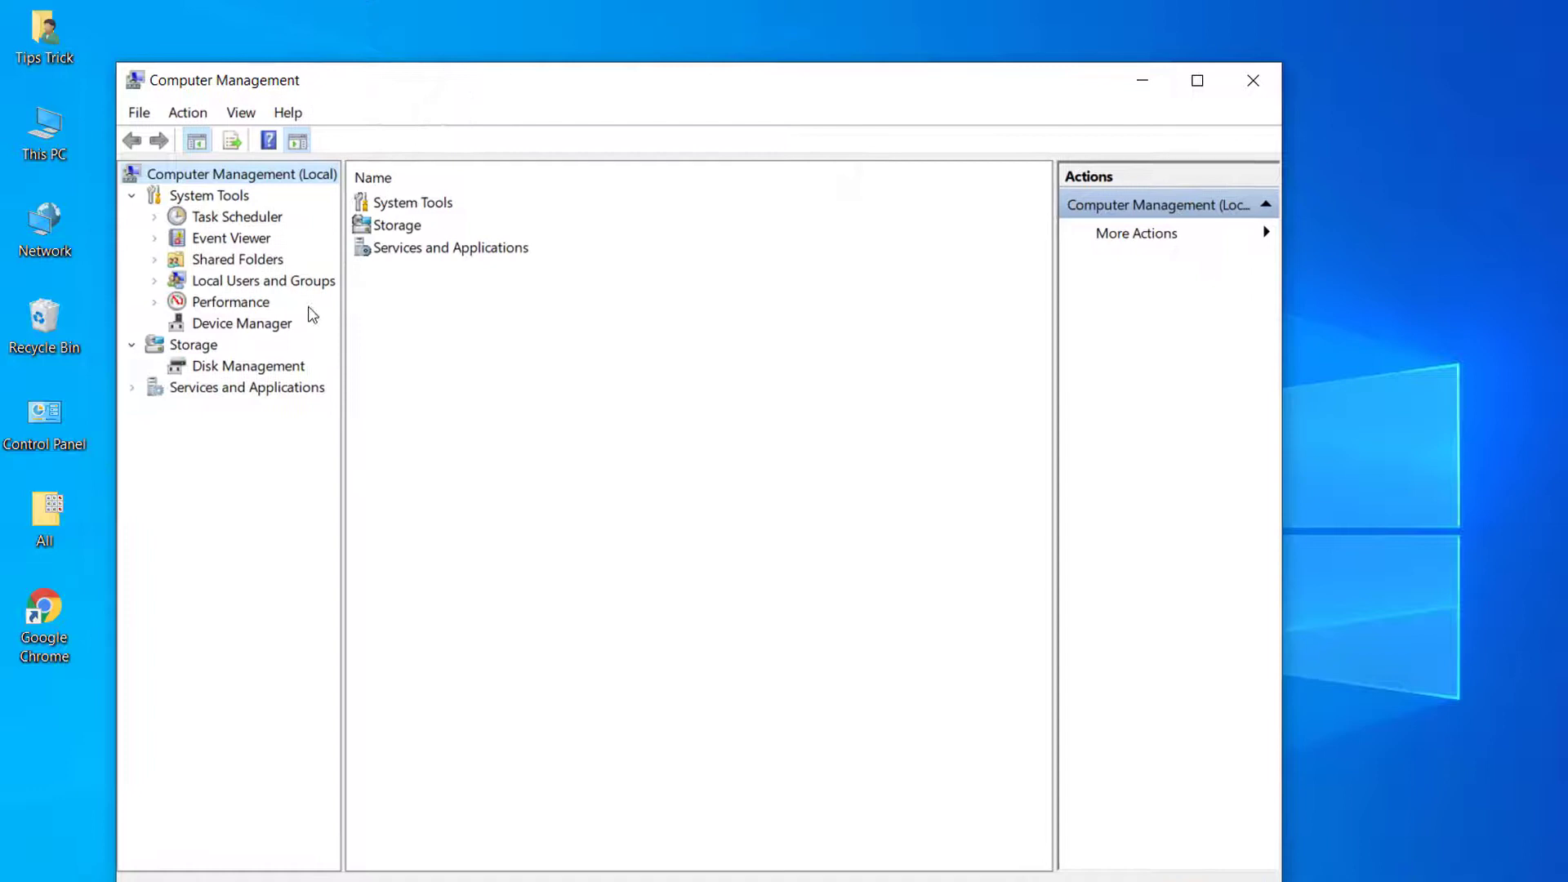
pyautogui.click(258, 324)
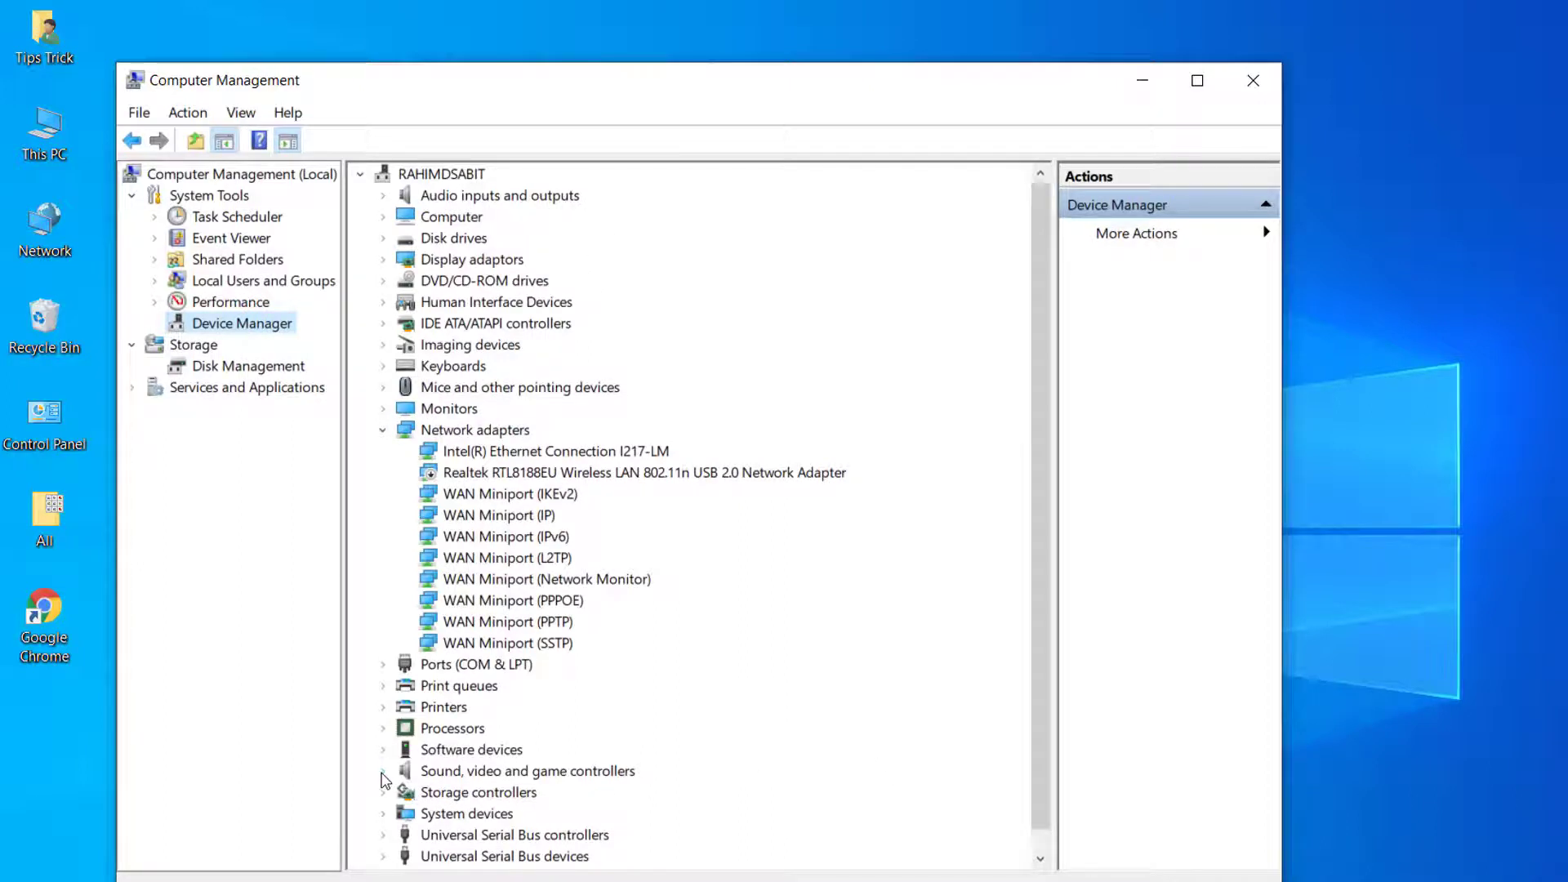
pyautogui.click(382, 771)
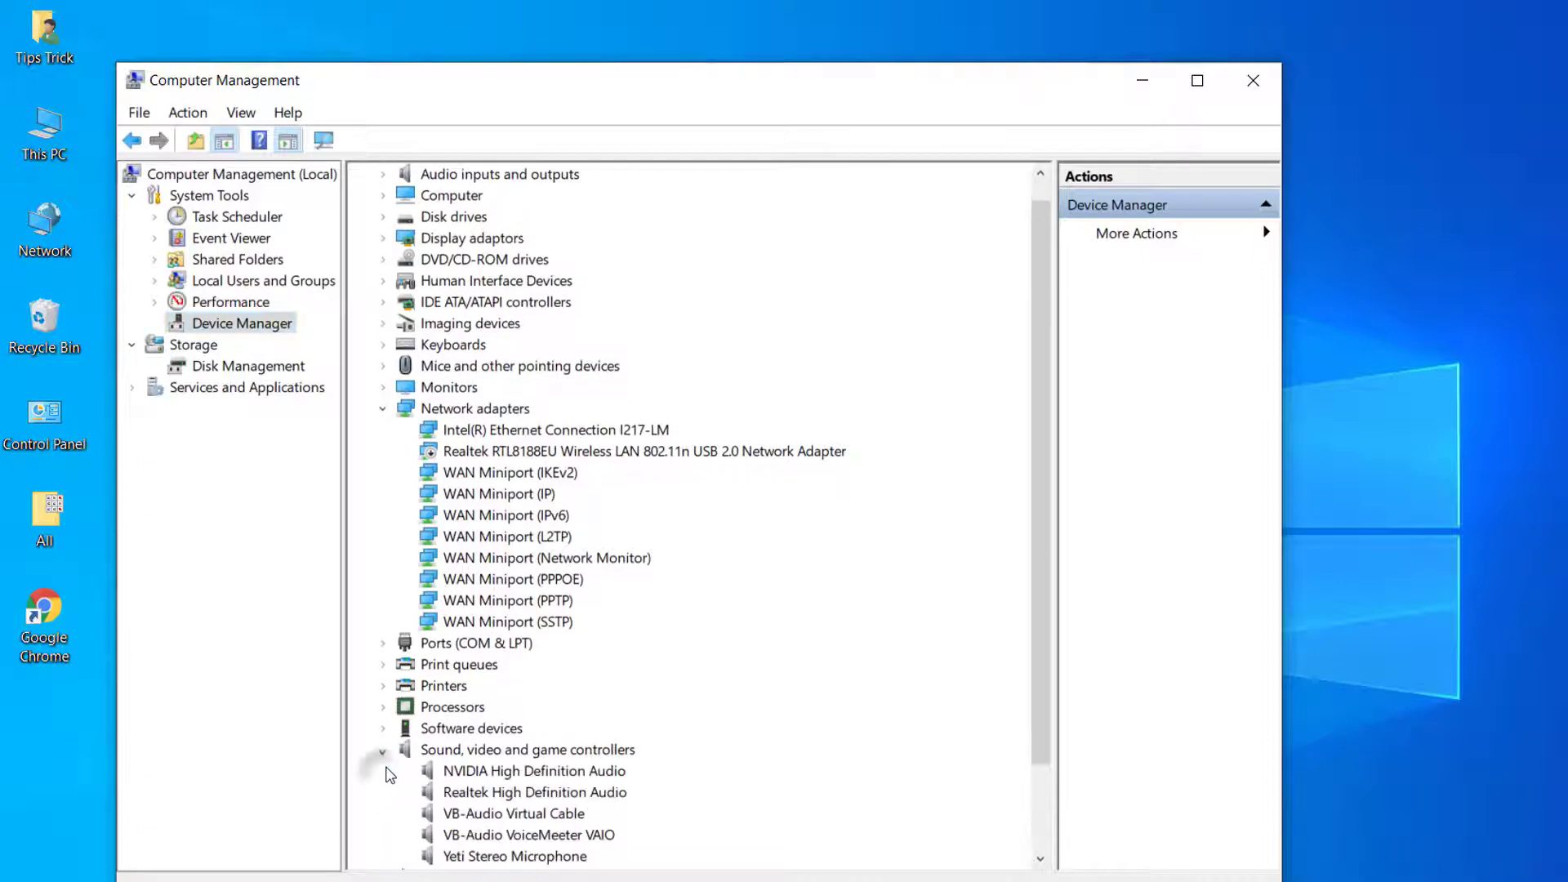
pyautogui.scroll(-1, 1042, 705)
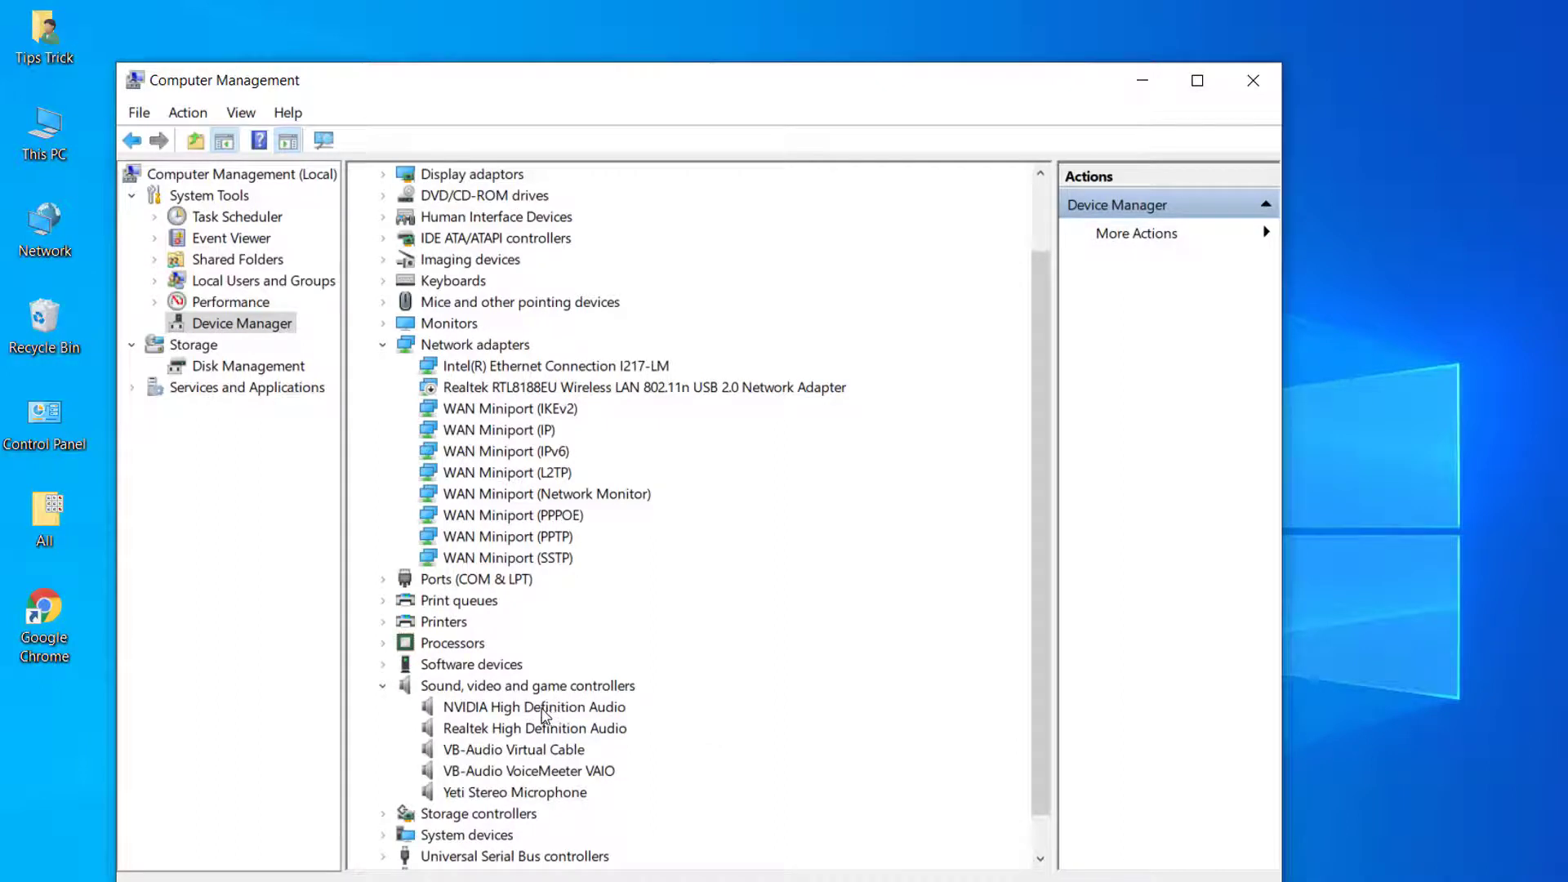
# Bring up compatible drivers for Realtek High Definition Audio, then cancel without installing.
pyautogui.rightClick(516, 733)
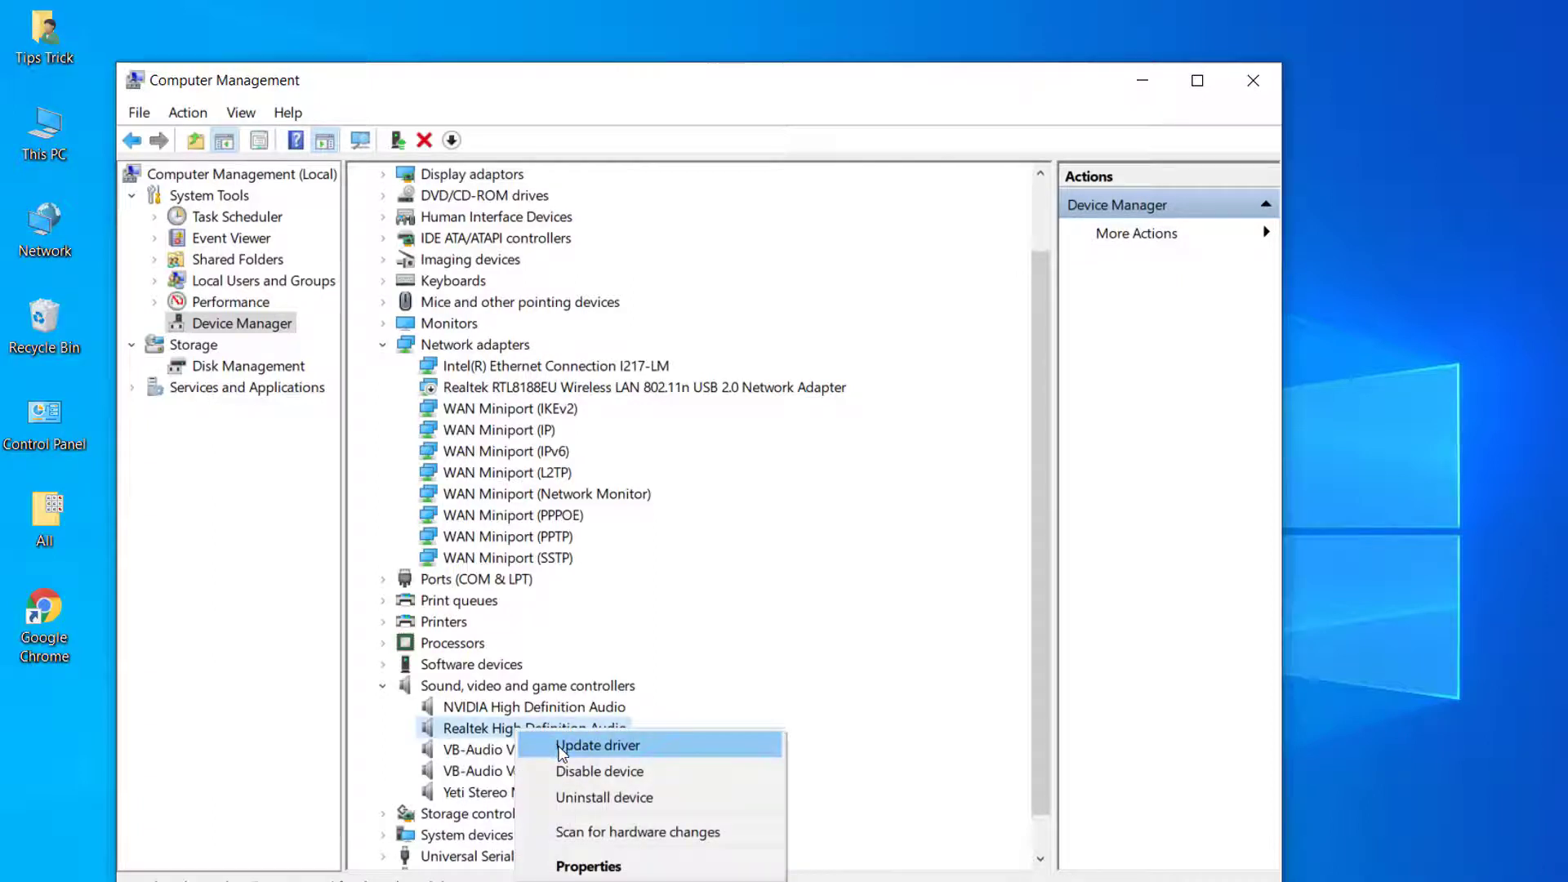
pyautogui.click(562, 748)
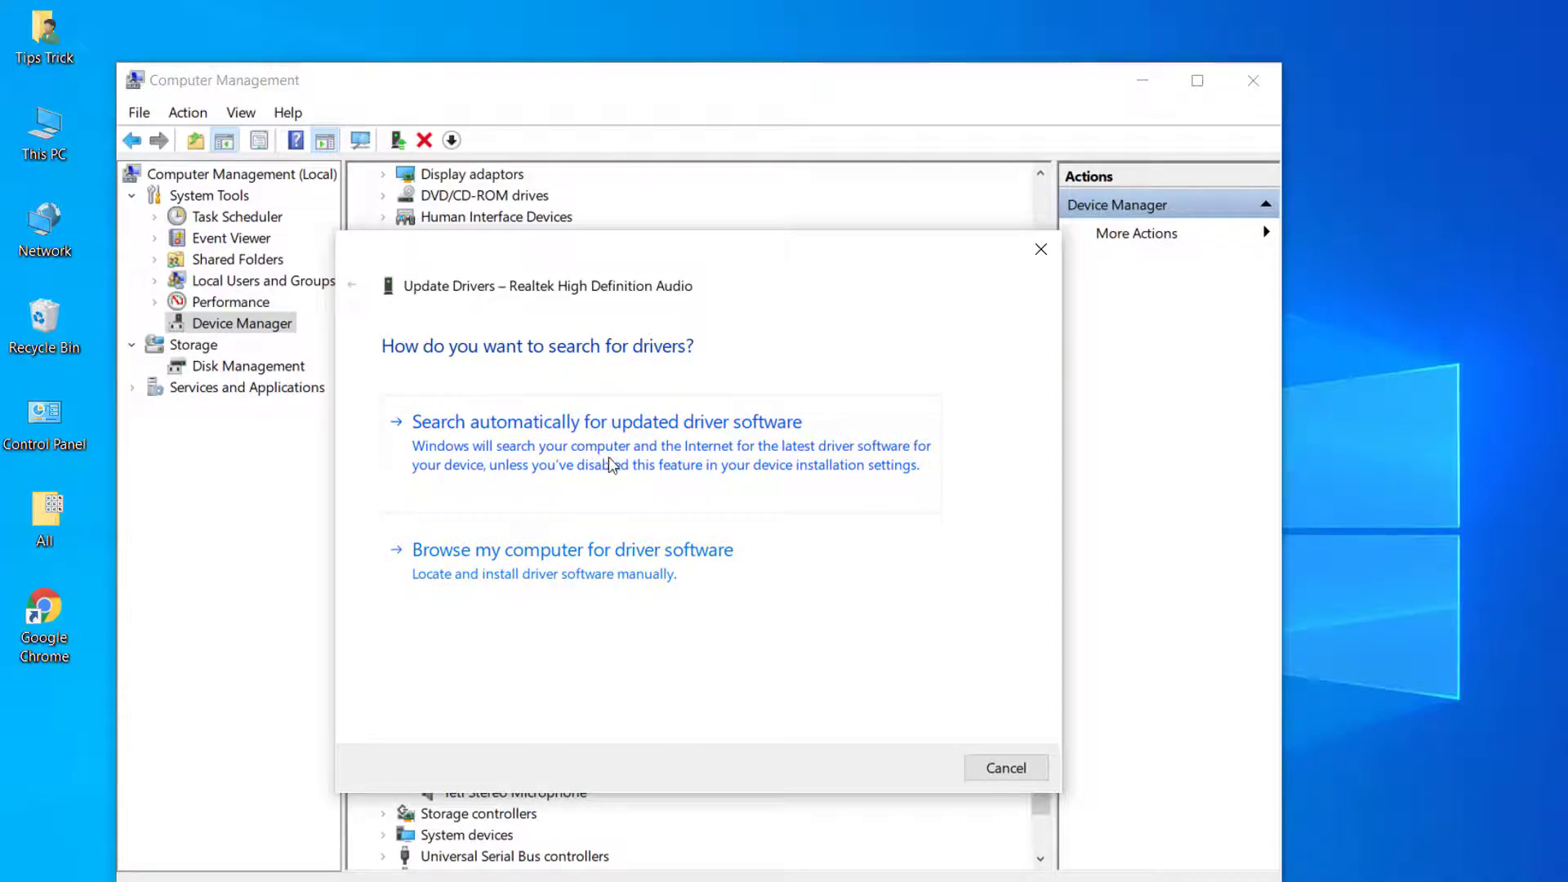
pyautogui.click(497, 561)
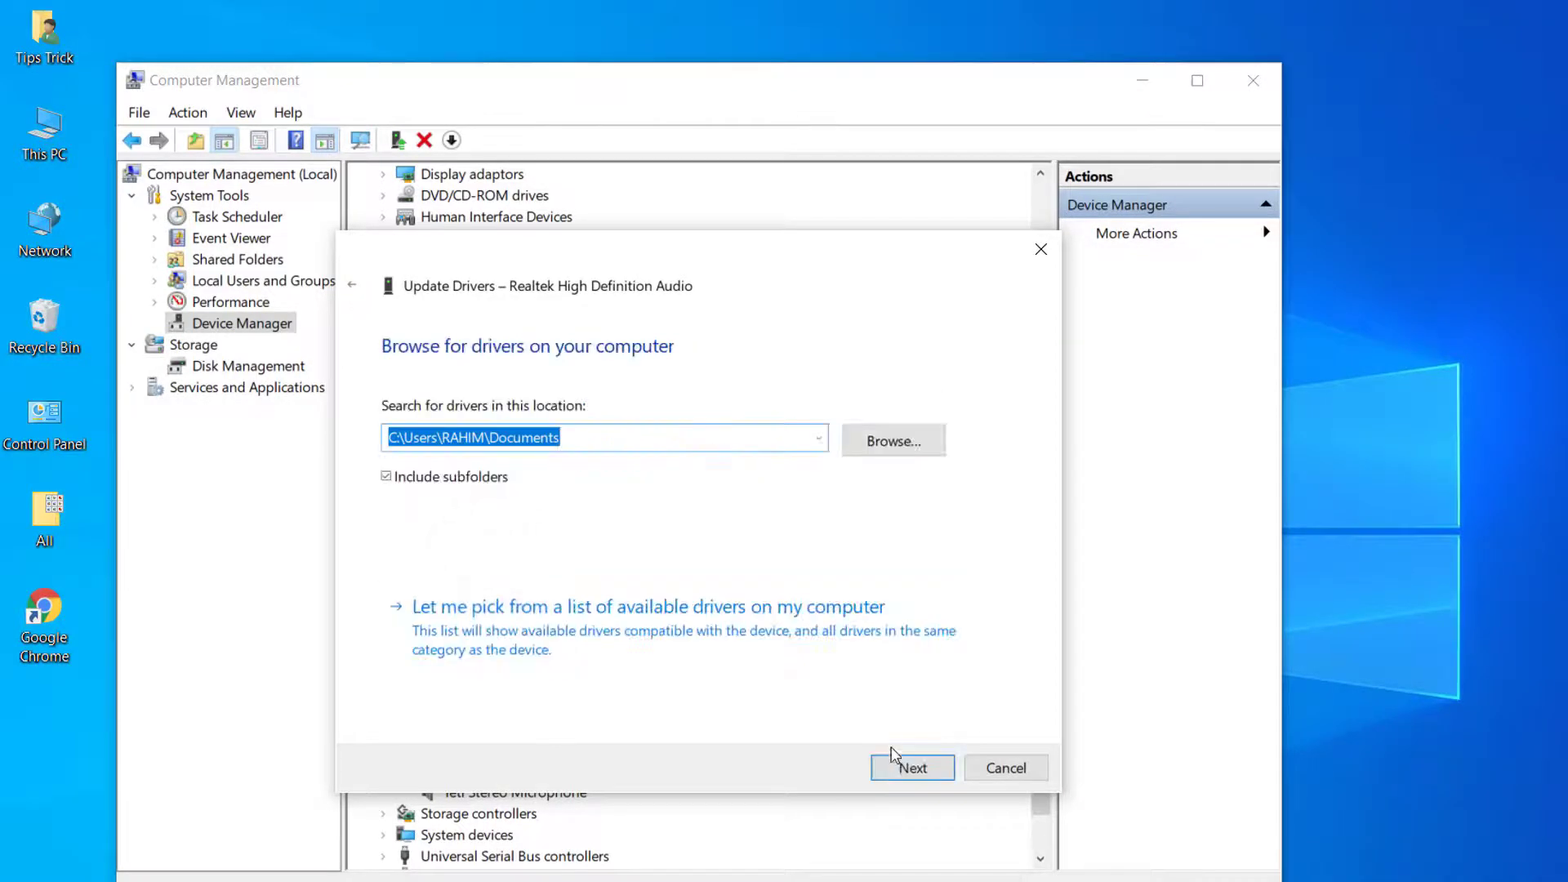
pyautogui.click(676, 615)
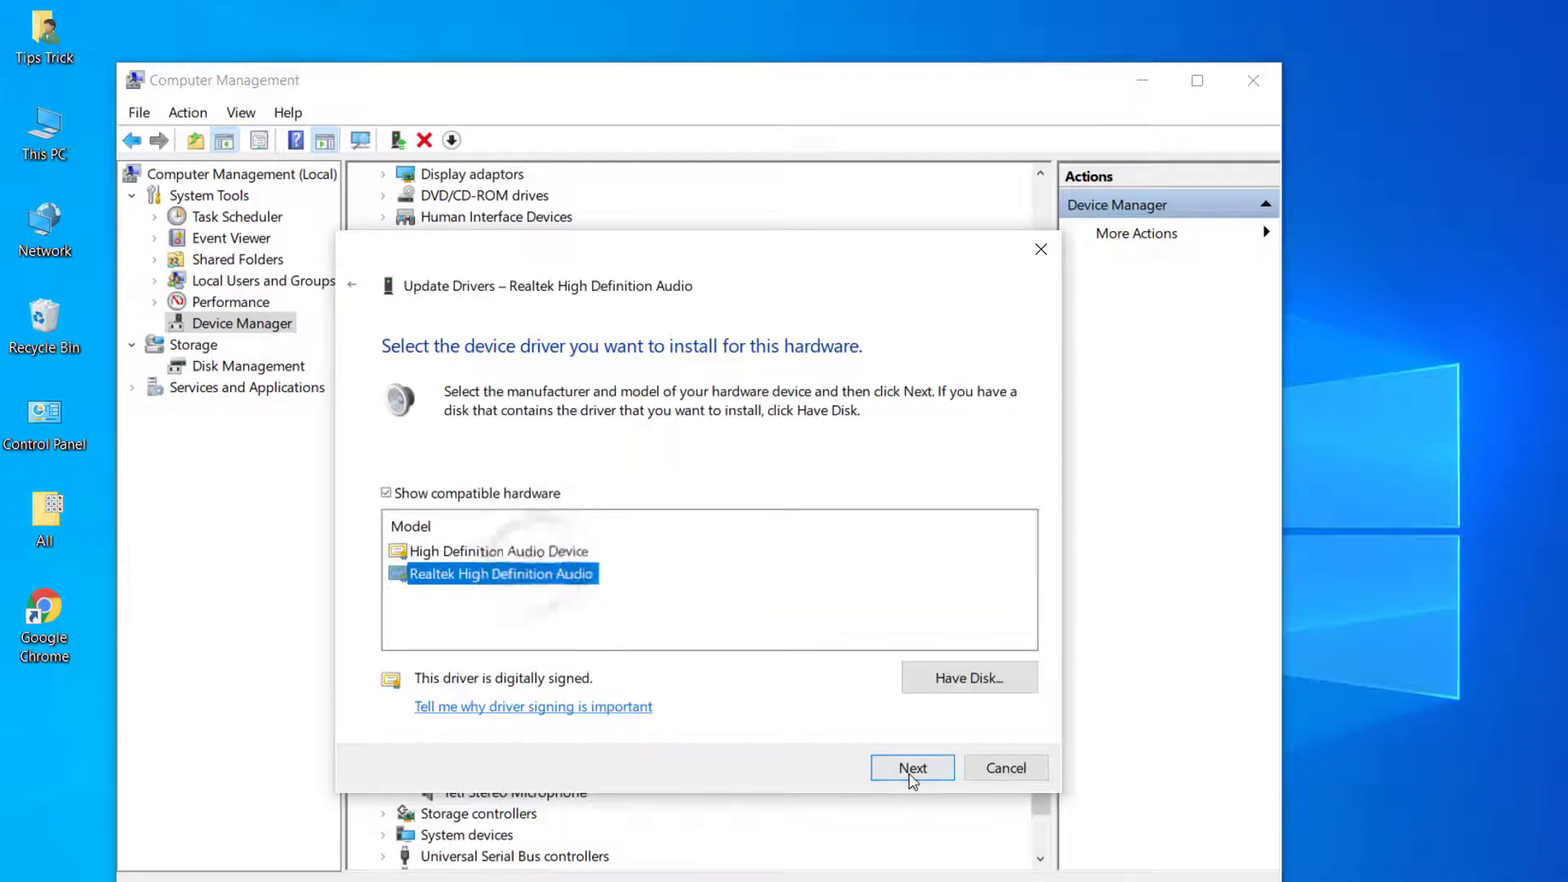
pyautogui.click(1012, 772)
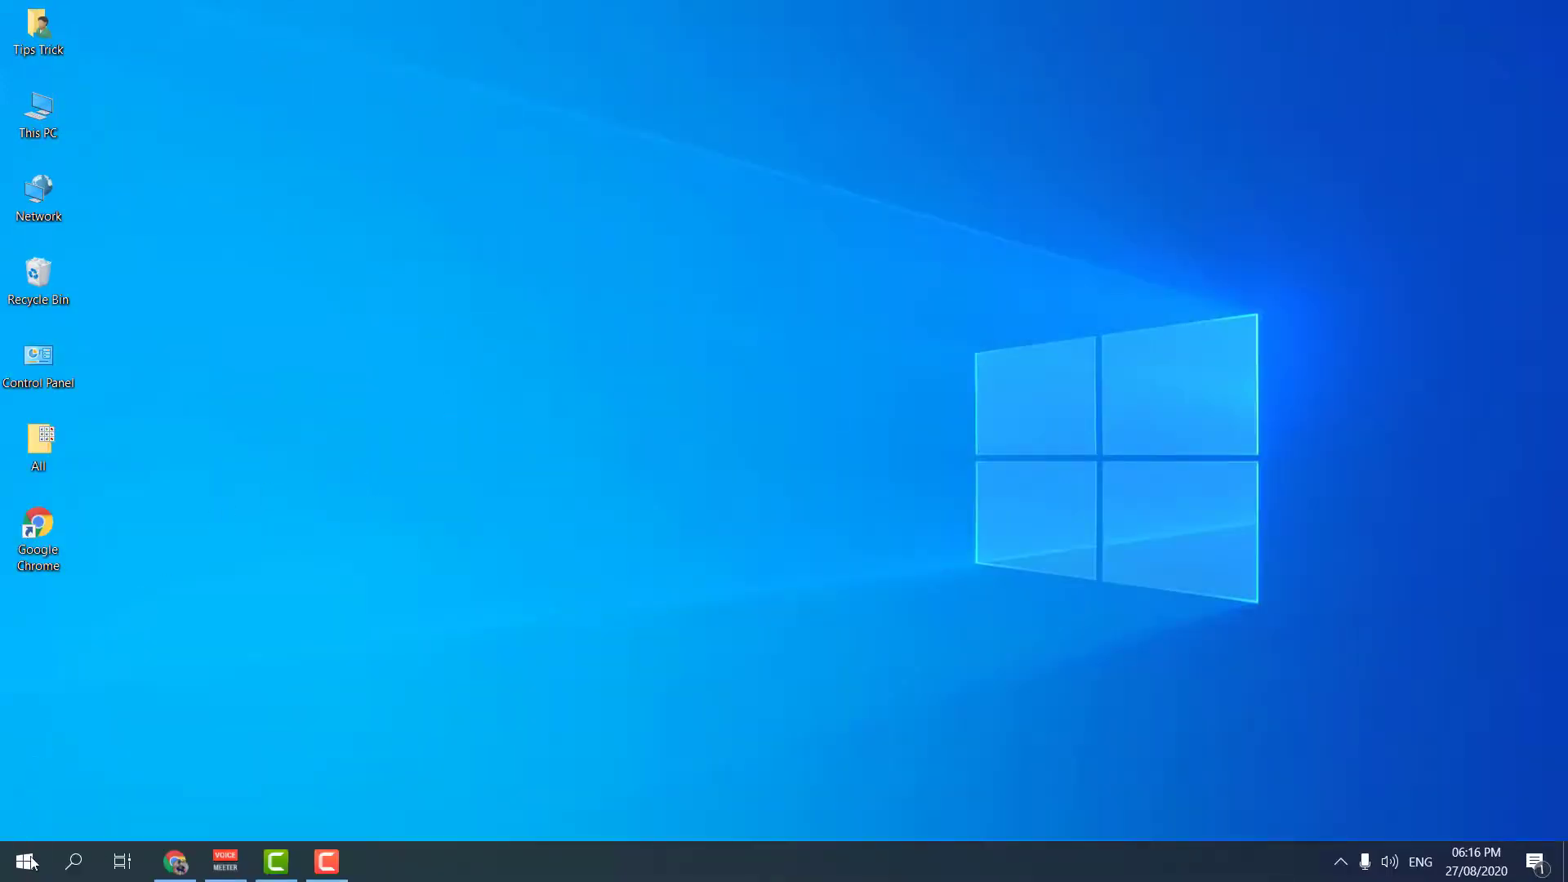
# Go to Settings > Update & Security > Troubleshoot from the Start menu.
pyautogui.click(25, 861)
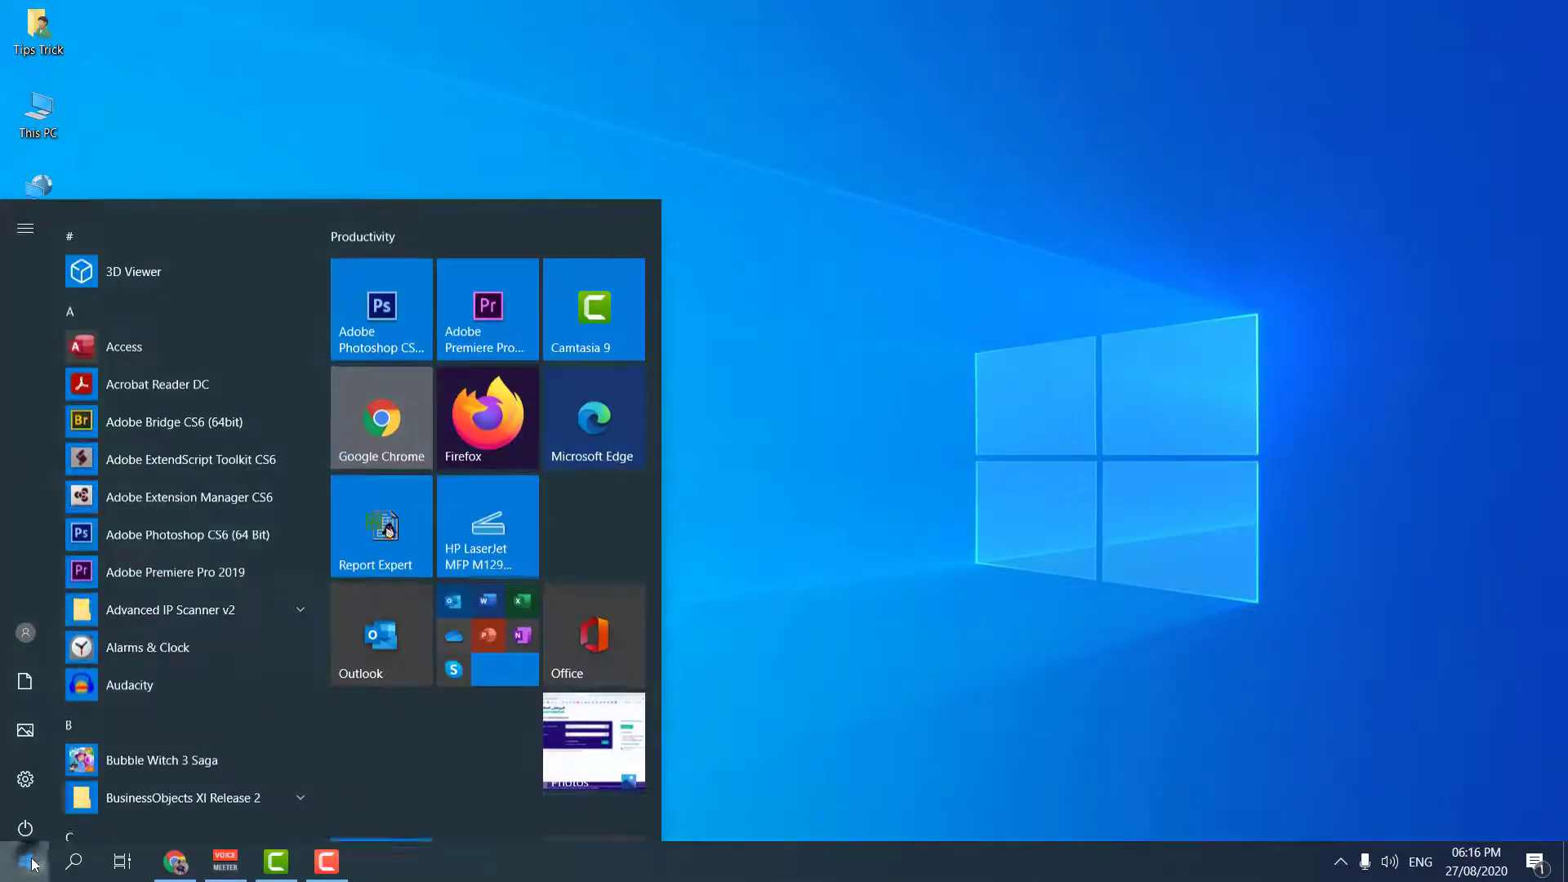
pyautogui.click(27, 767)
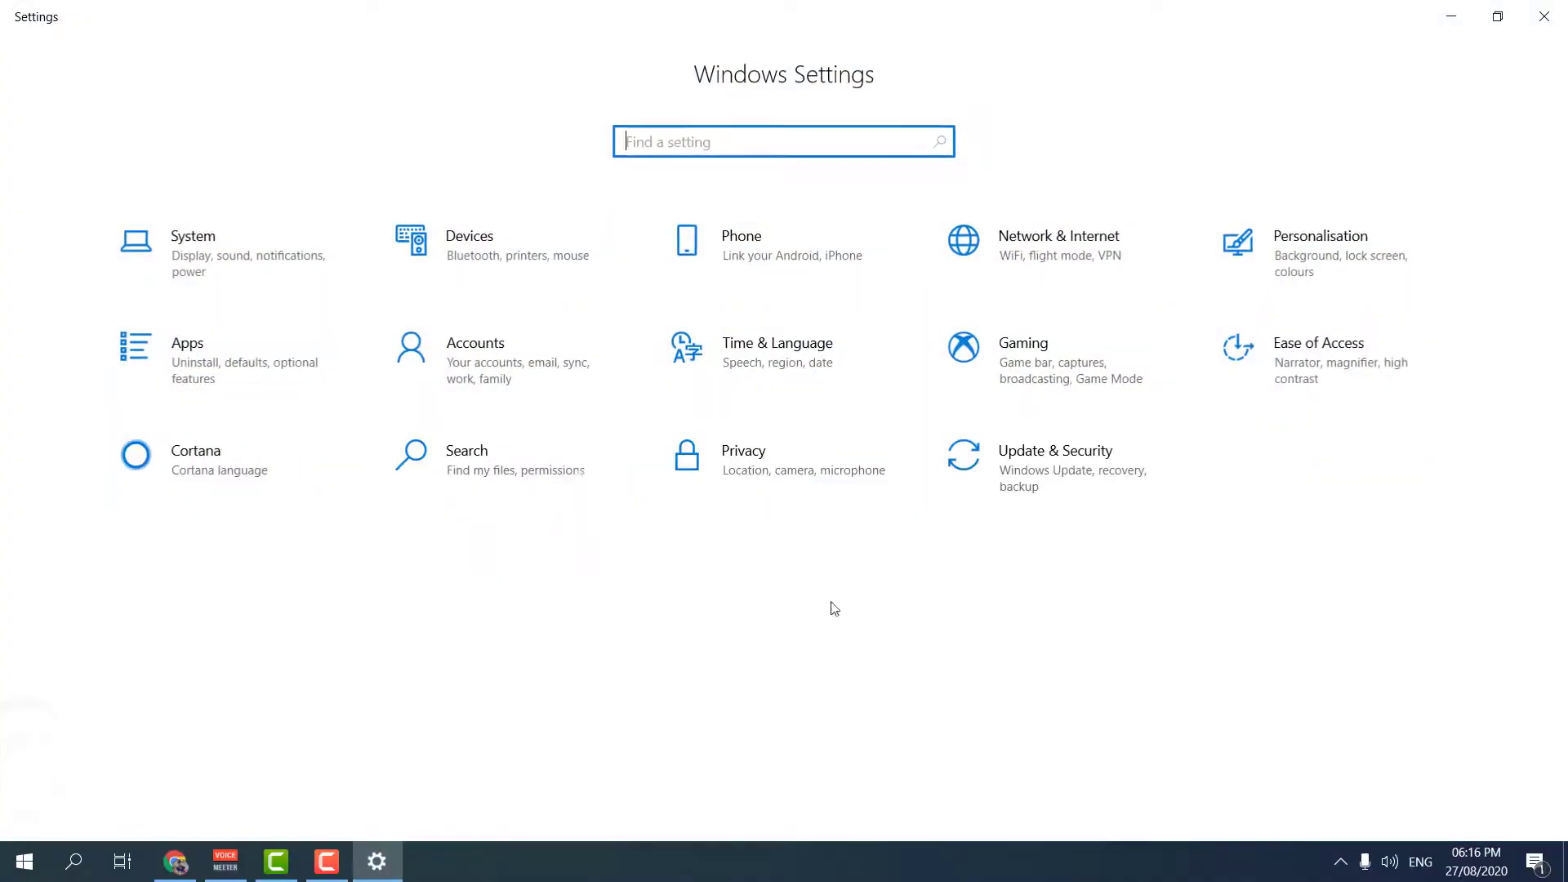
pyautogui.click(1095, 478)
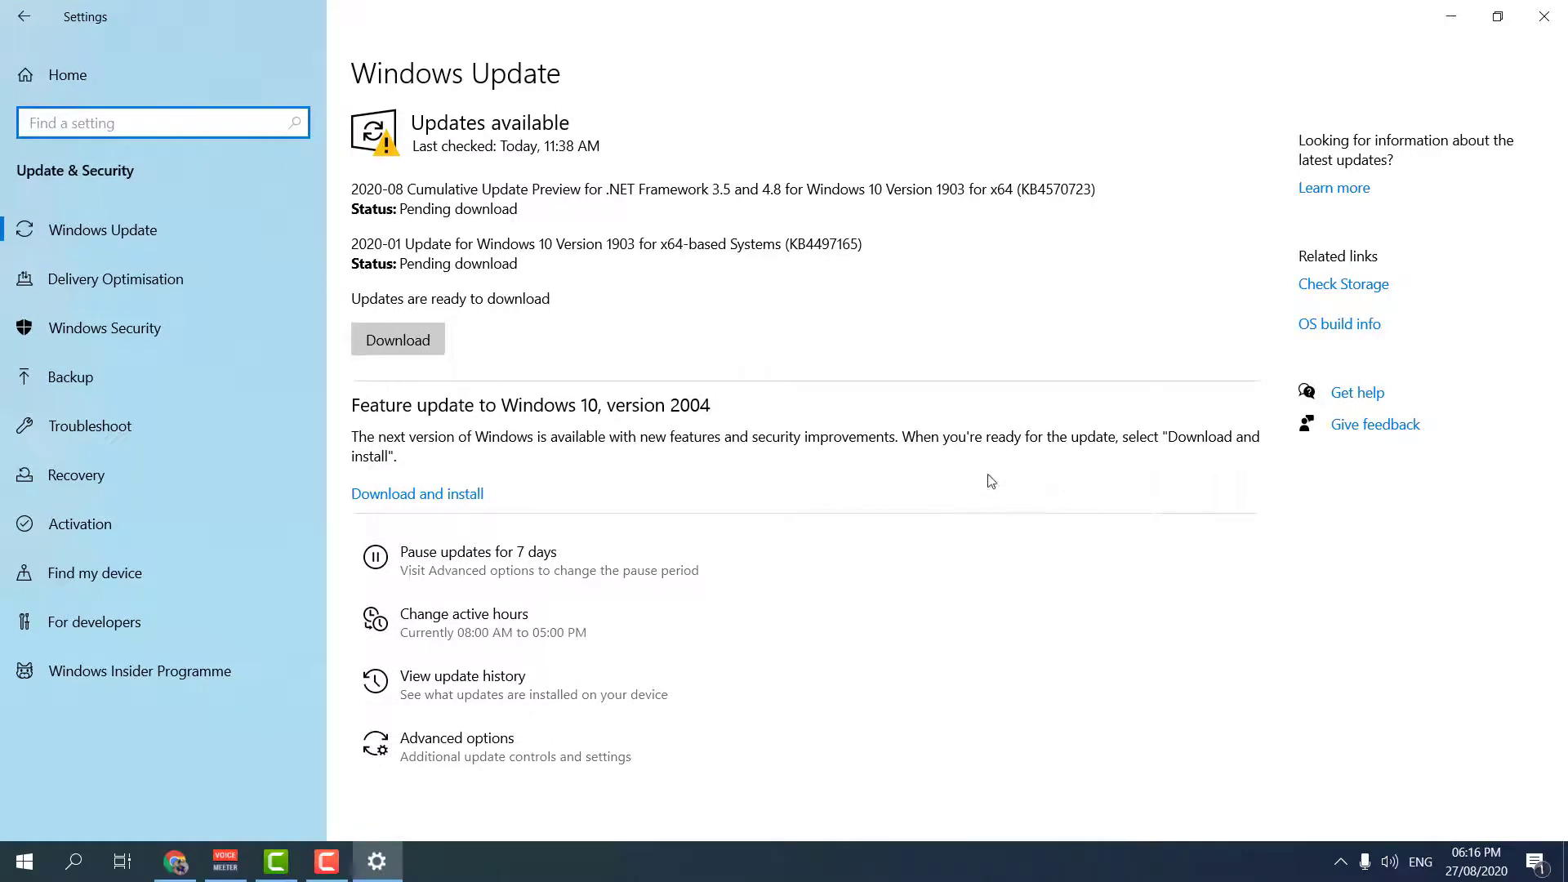
pyautogui.click(99, 428)
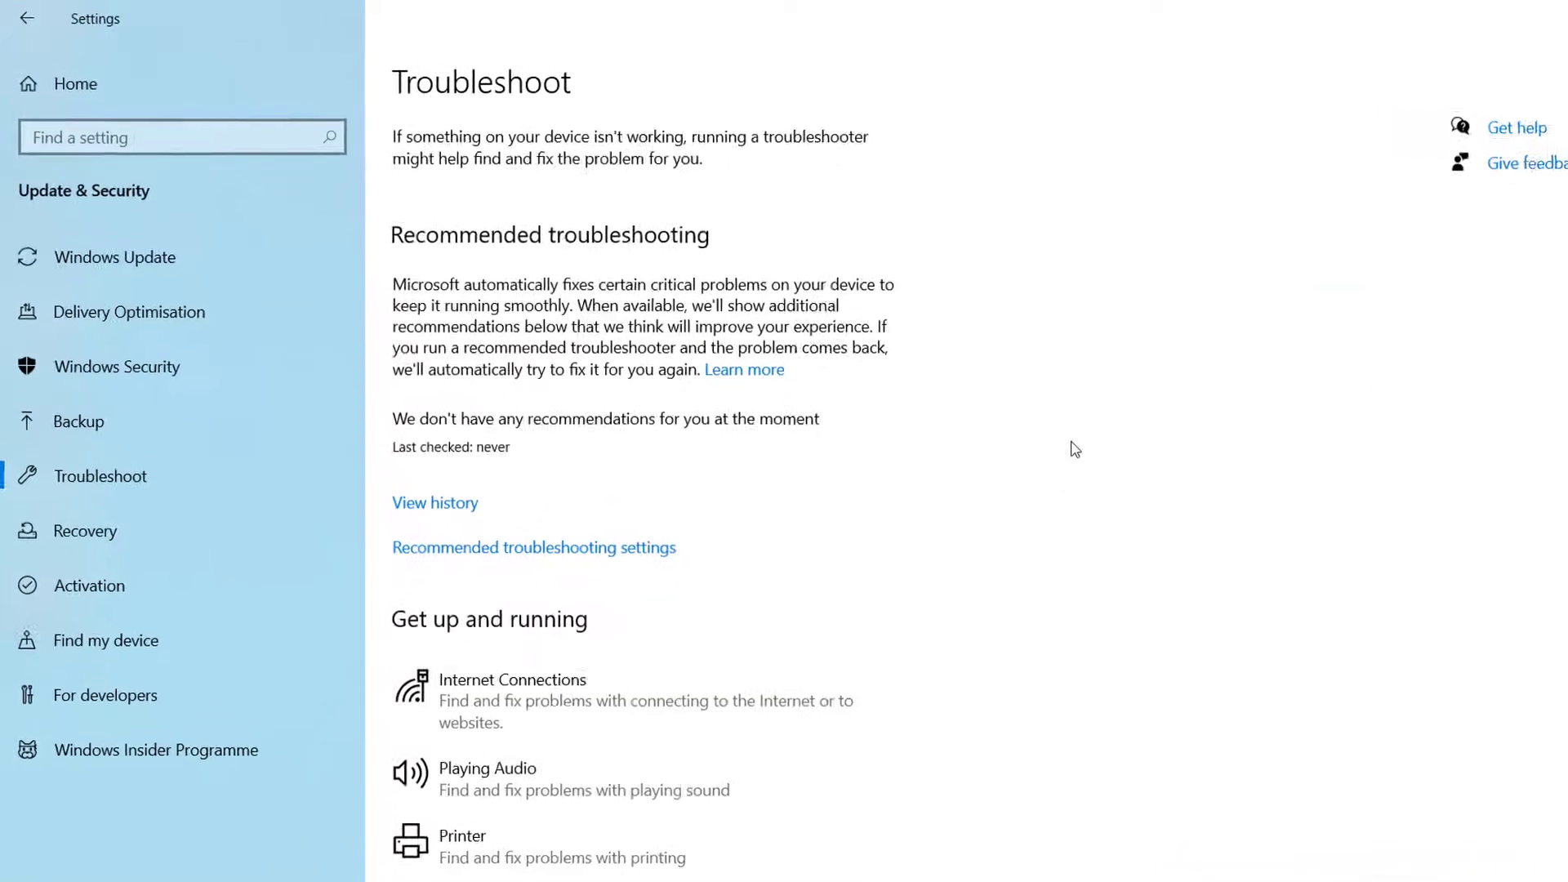
pyautogui.scroll(-3, 1073, 449)
# Run the Playing Audio troubleshooter to its device choice, then cancel it.
pyautogui.click(606, 541)
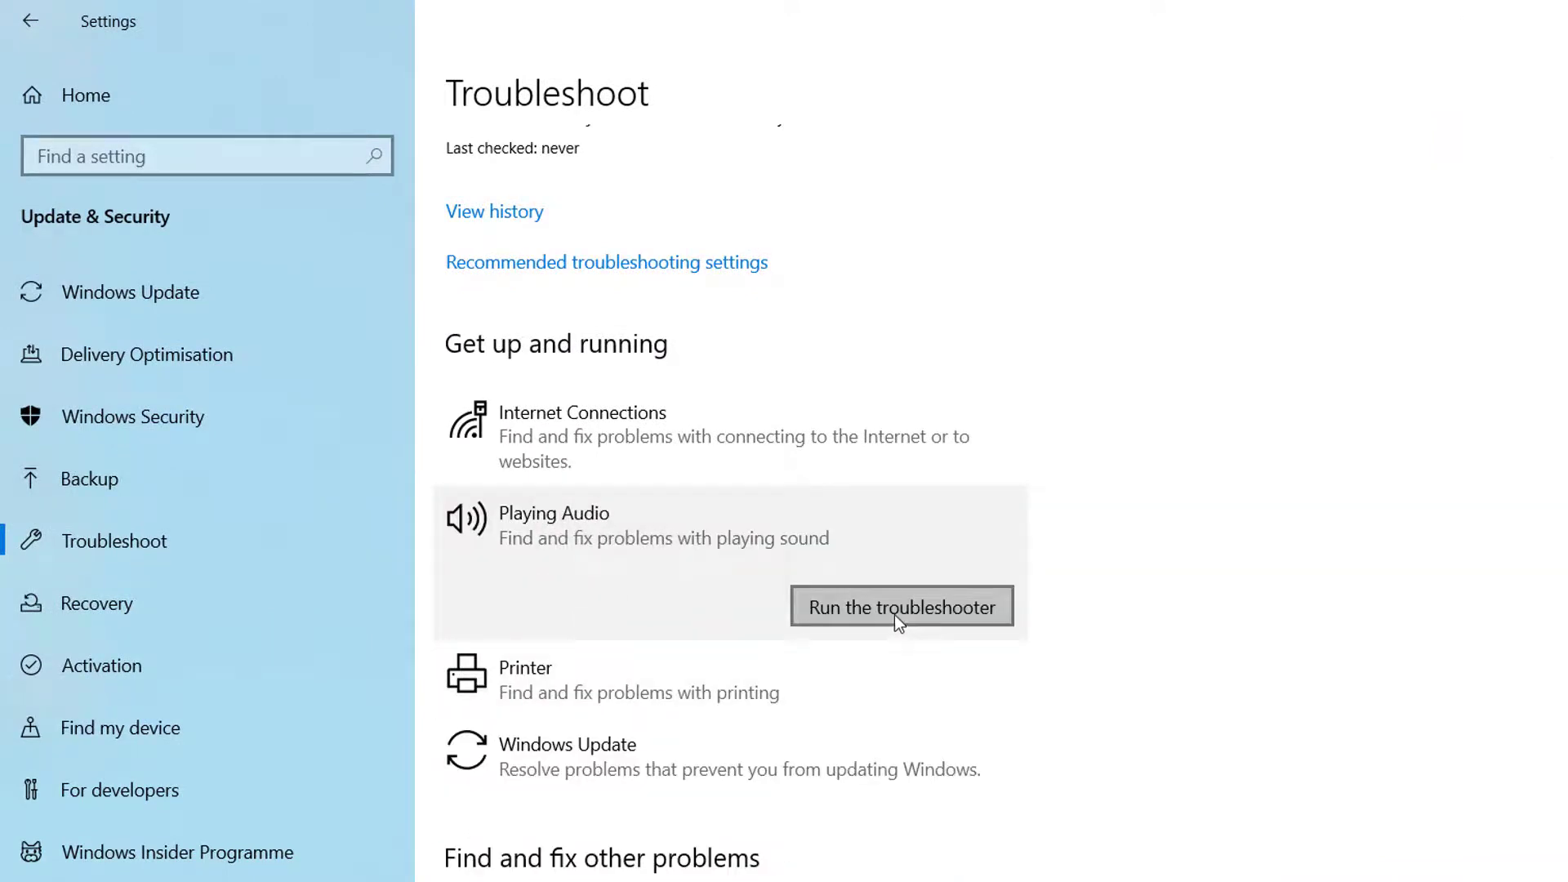
pyautogui.click(894, 614)
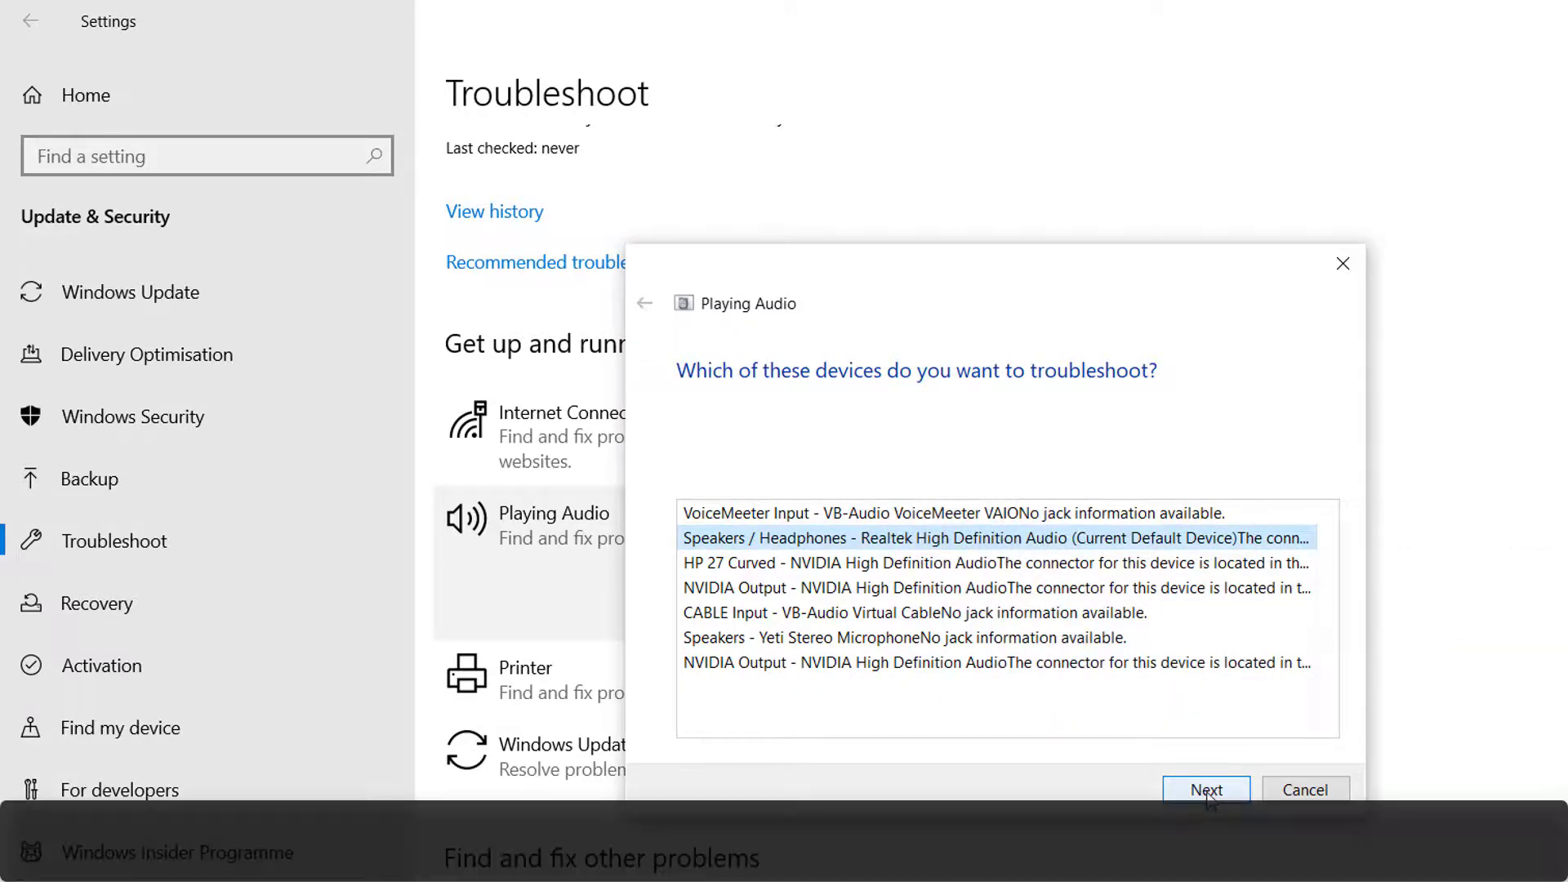
pyautogui.click(1309, 791)
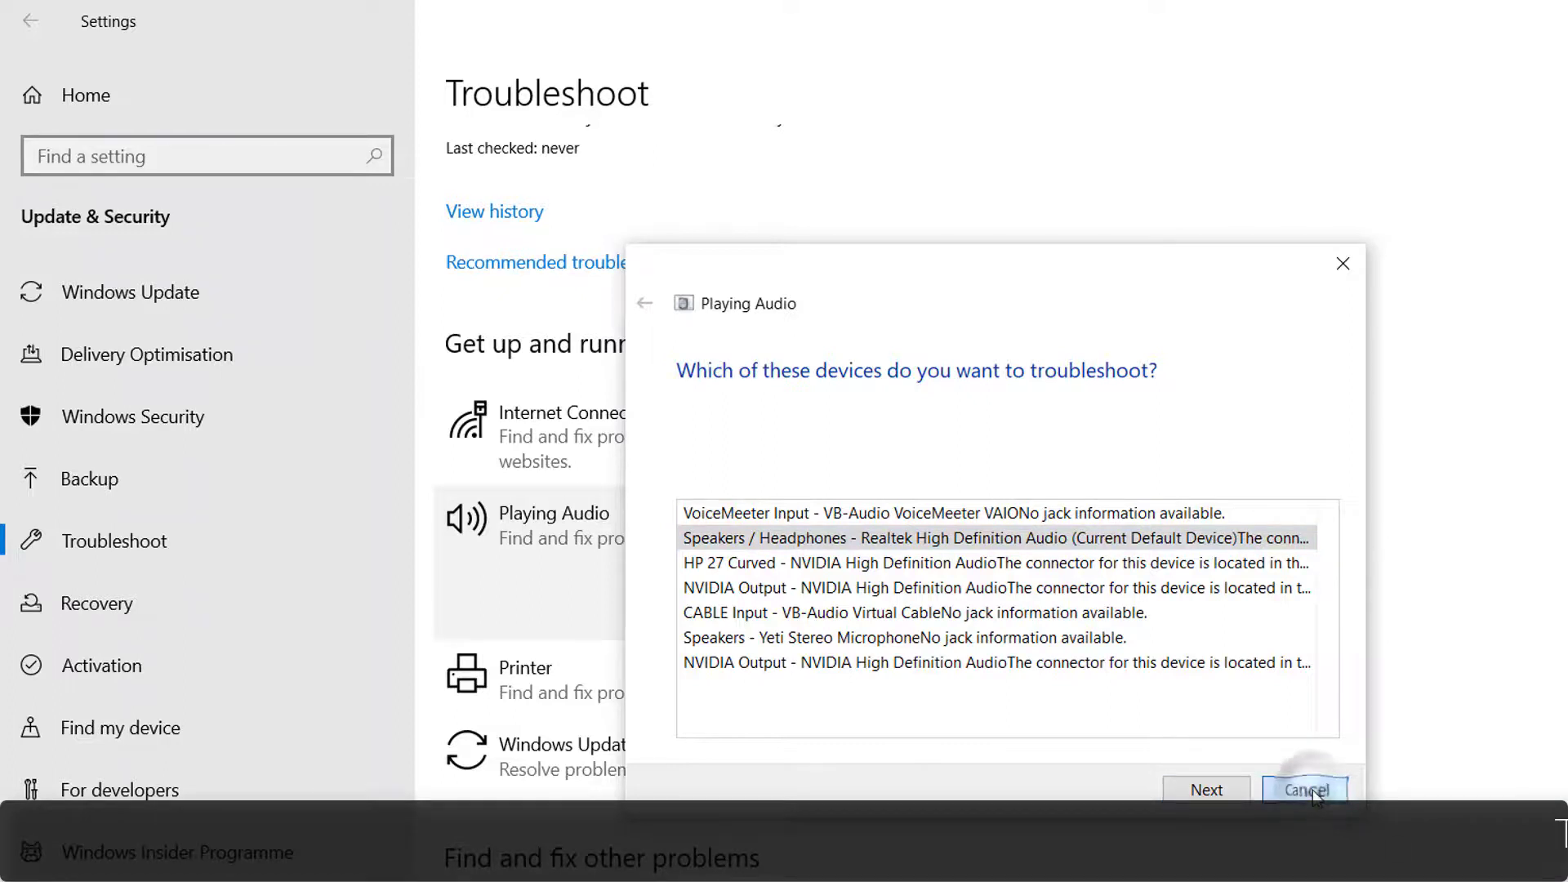